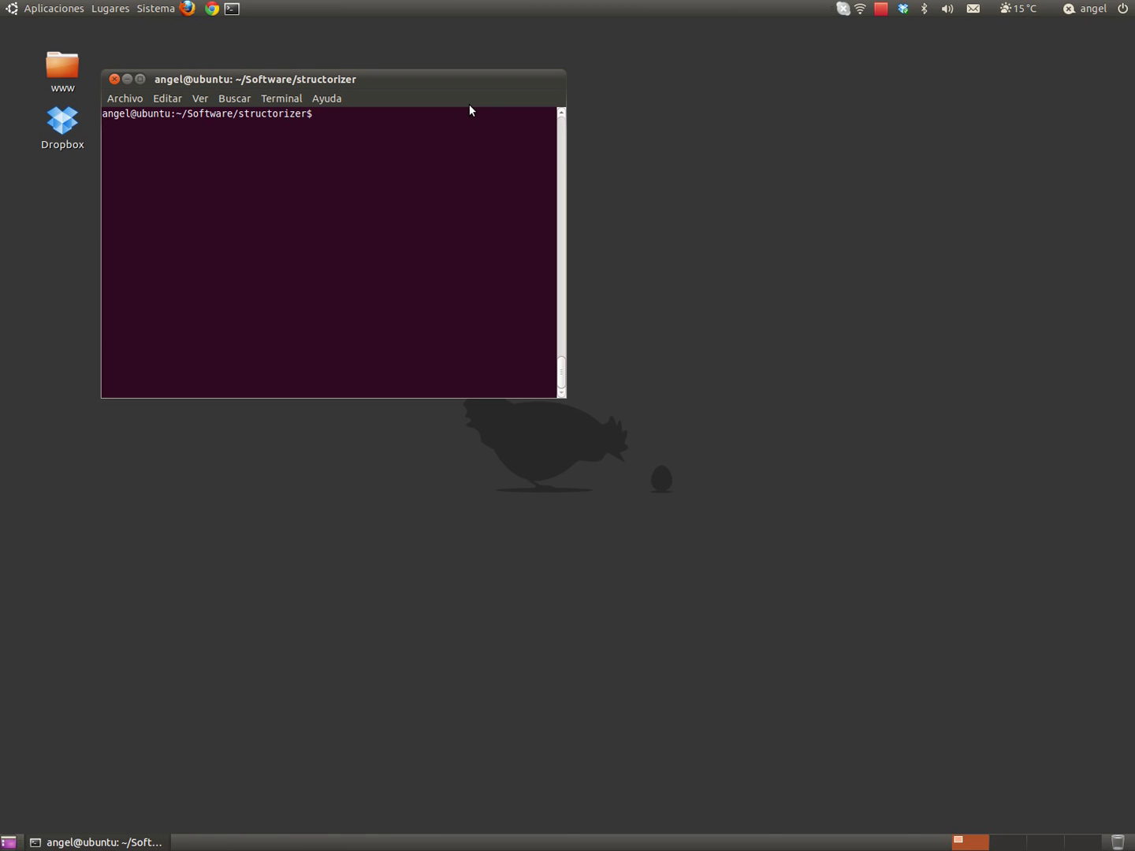
Launch Structorizer from the terminal by running java -jar structorizer.jar
type("java -jar structorizer.jar")
key("Return")
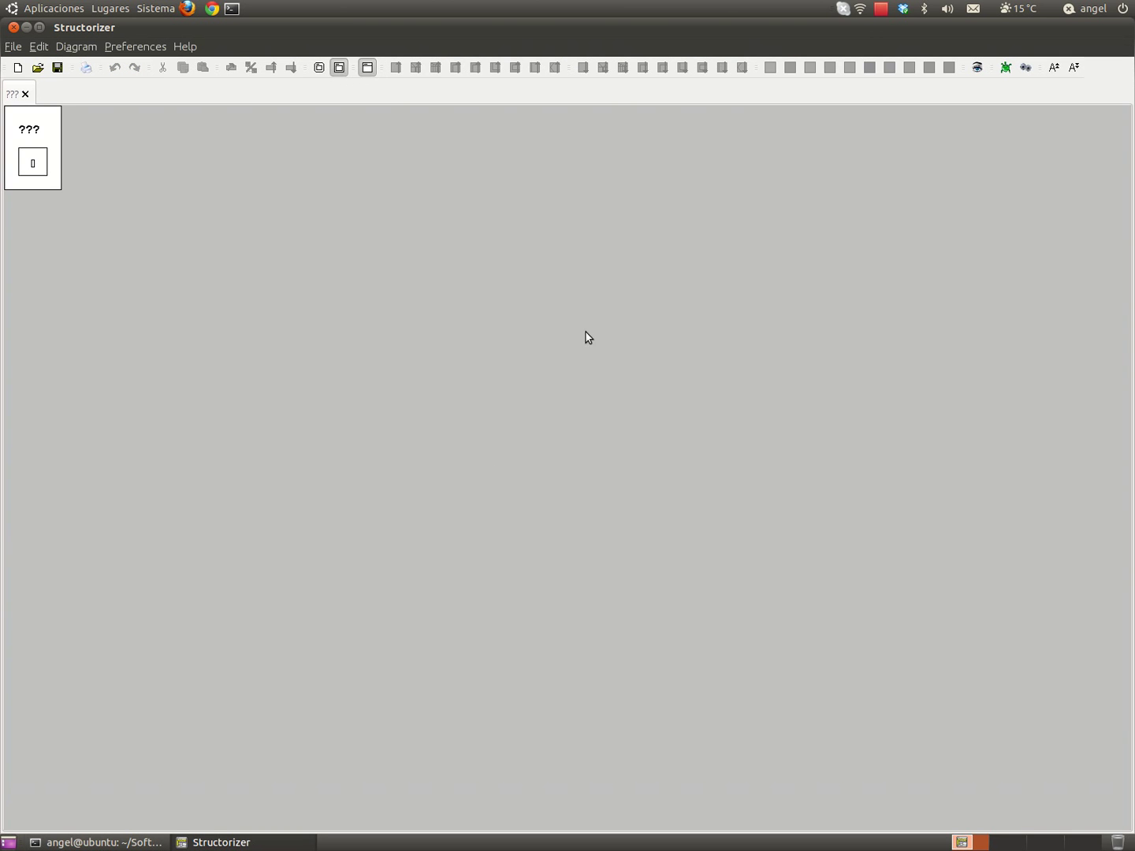
left_click(45, 128)
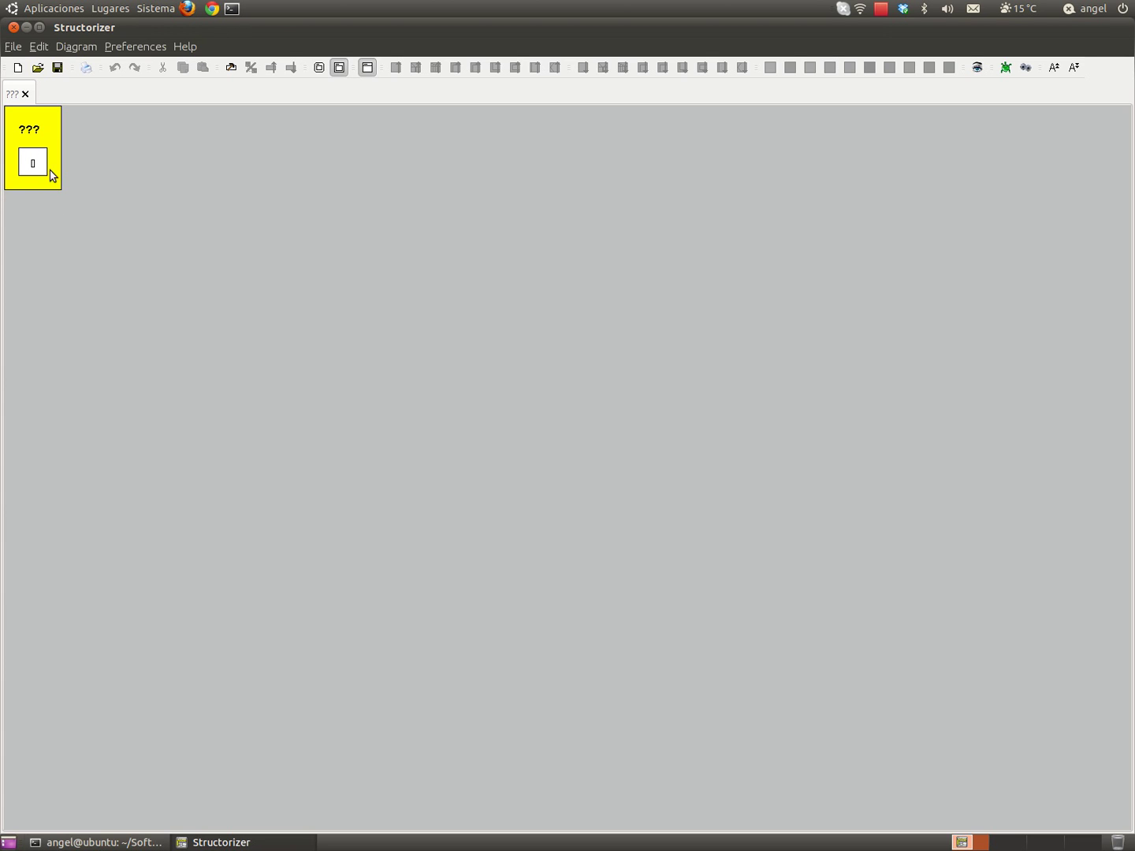
left_click(14, 47)
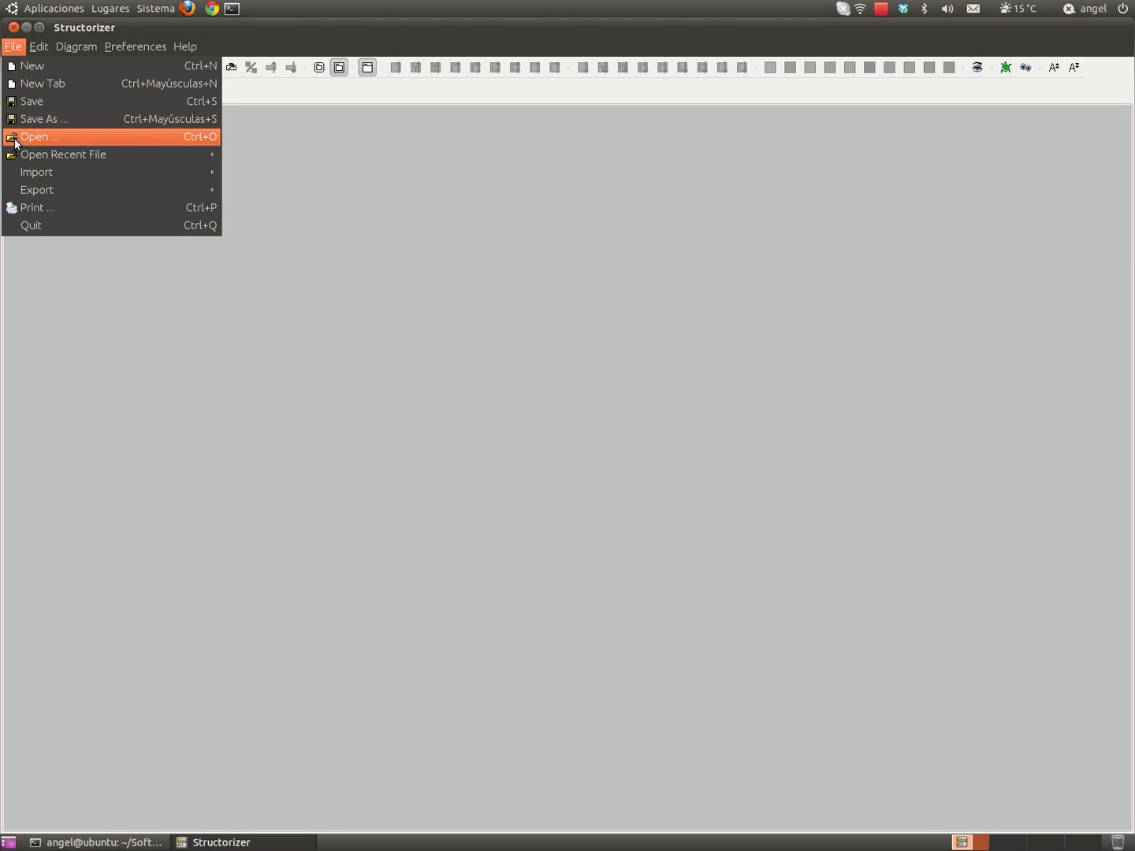
mouse_move(35, 194)
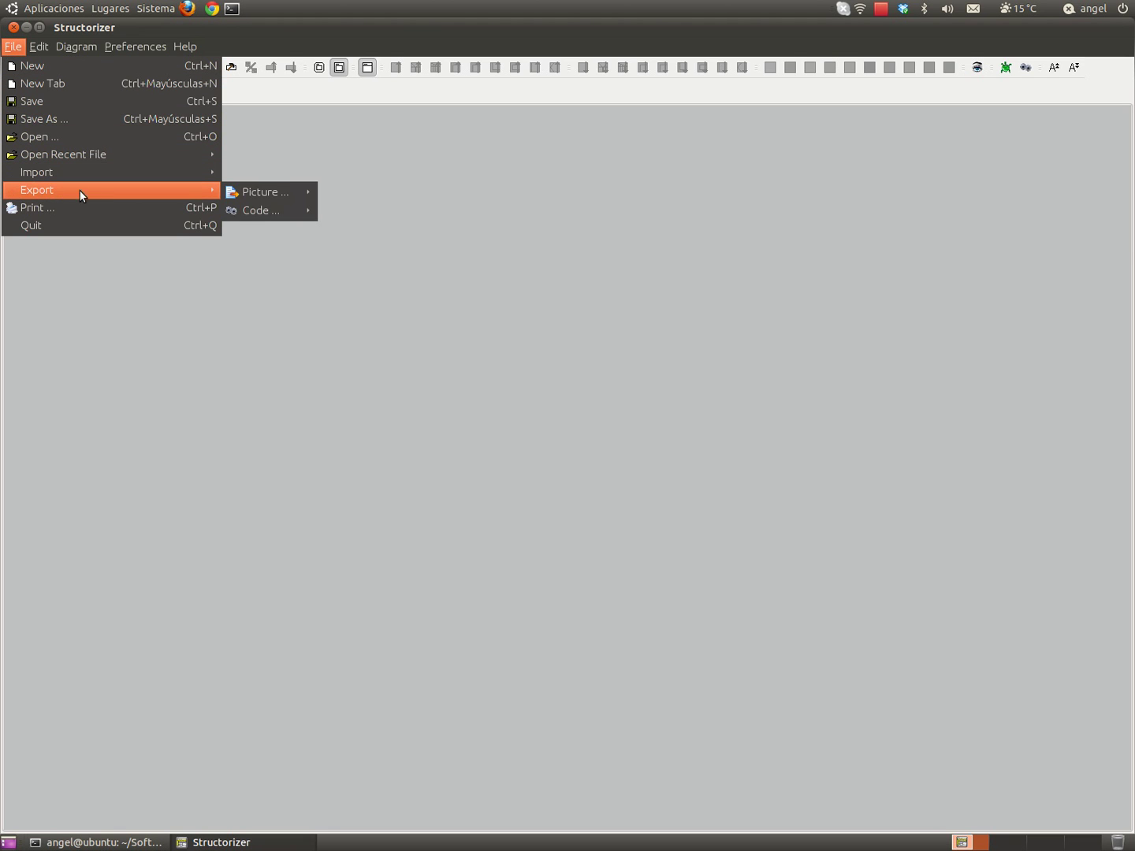
left_click(39, 355)
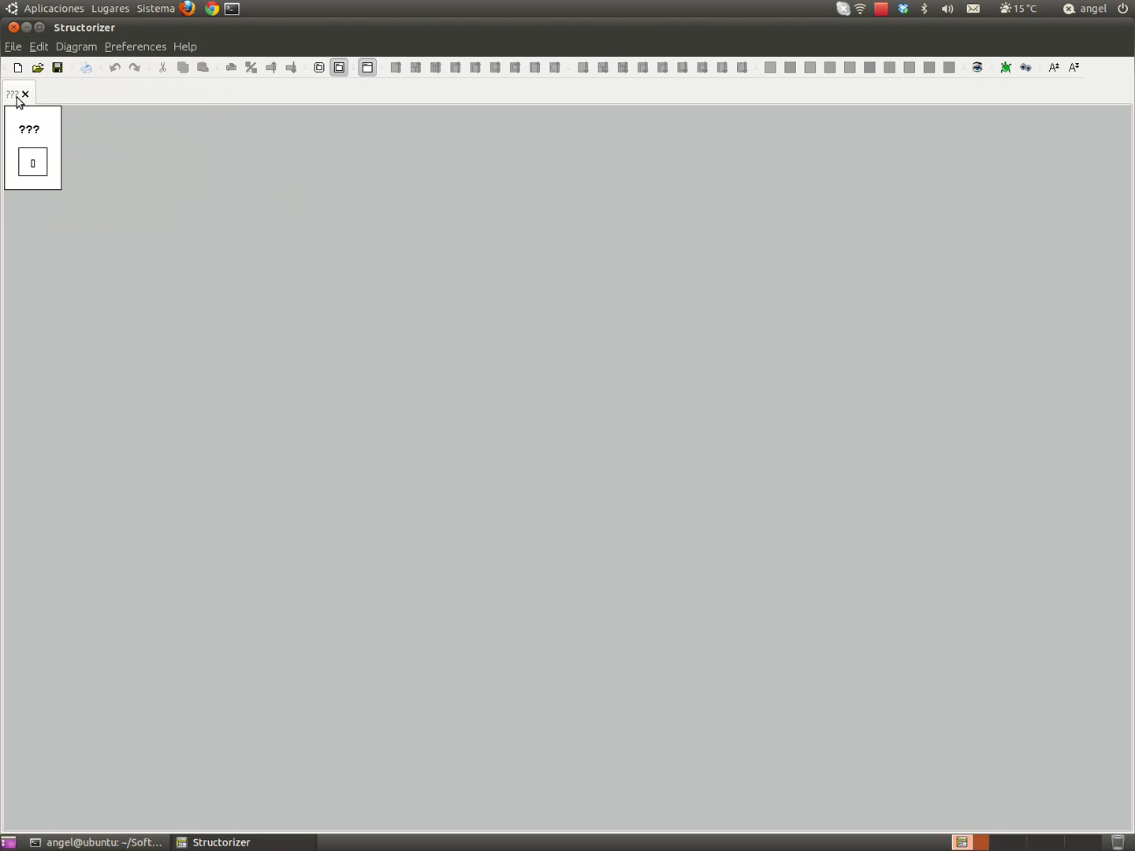
Switch the interface language to Spanish
left_click(153, 50)
mouse_move(132, 157)
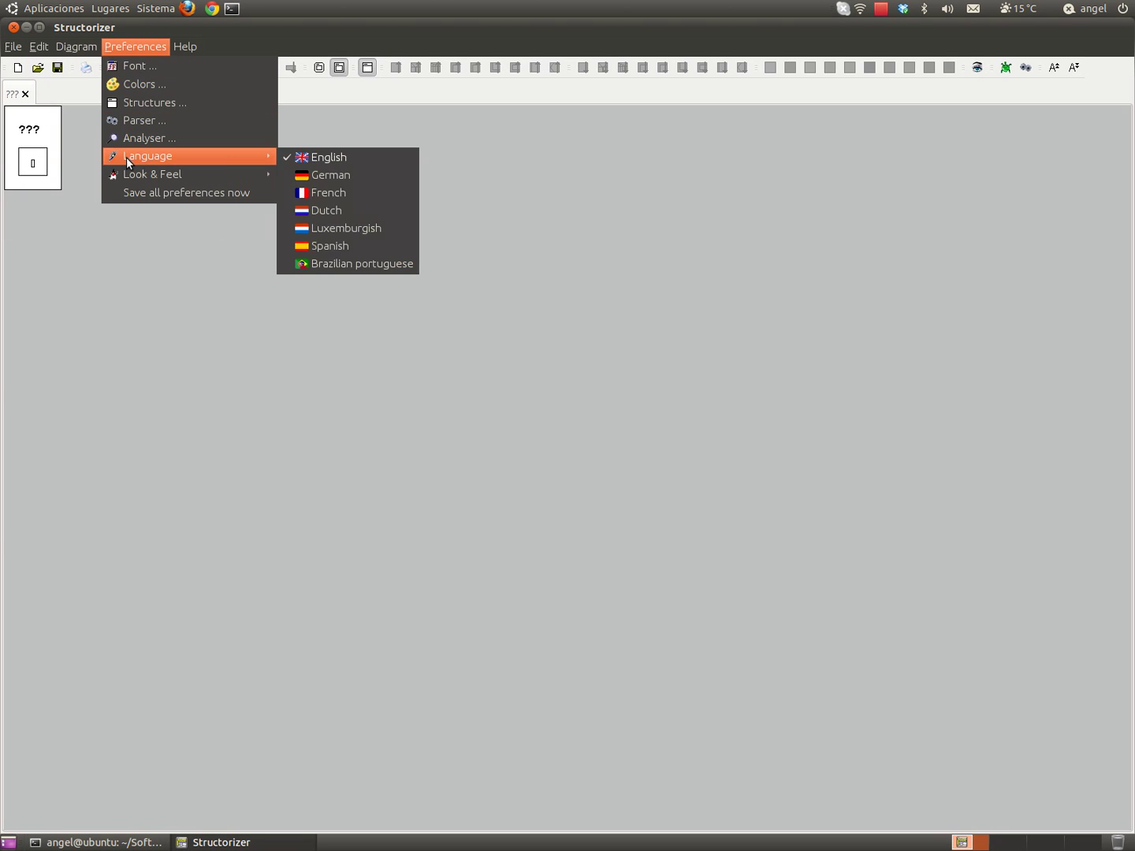
left_click(308, 247)
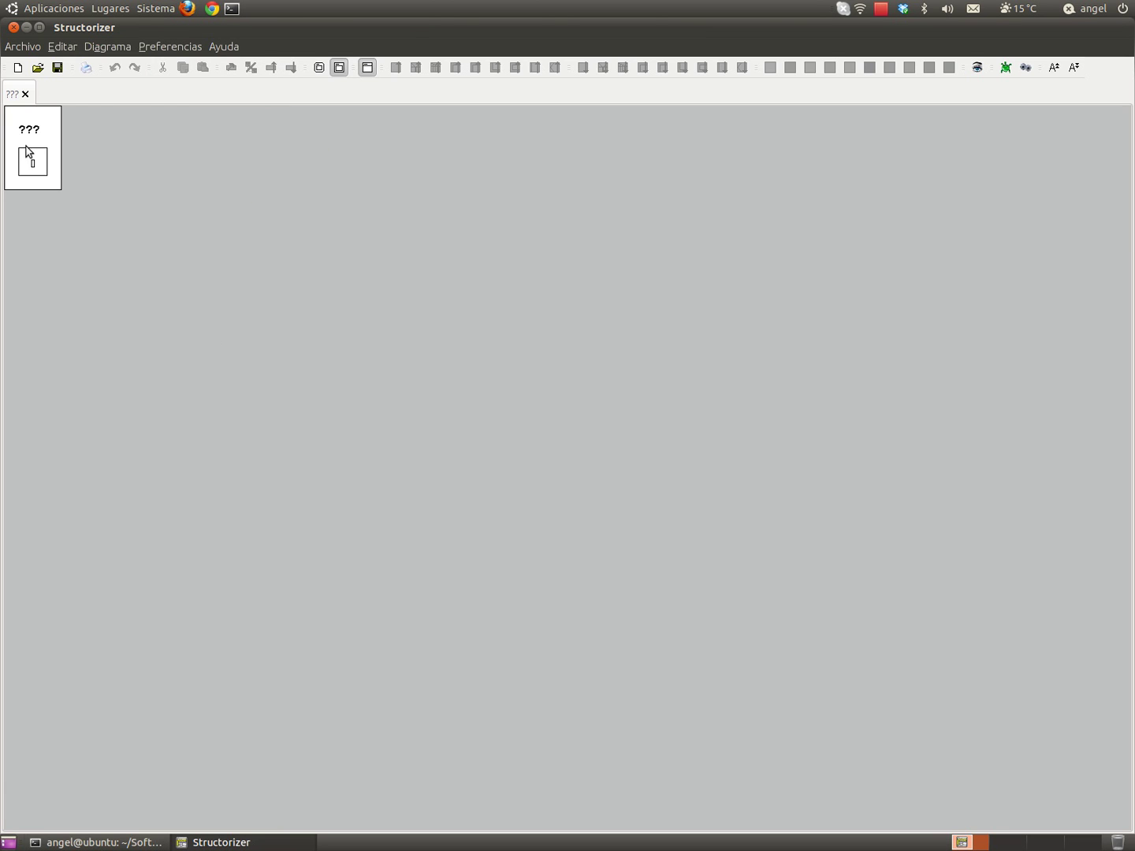
Examine the import and code export formats, the editing and diagram commands, and the actions available for the empty diagram element
left_click(25, 49)
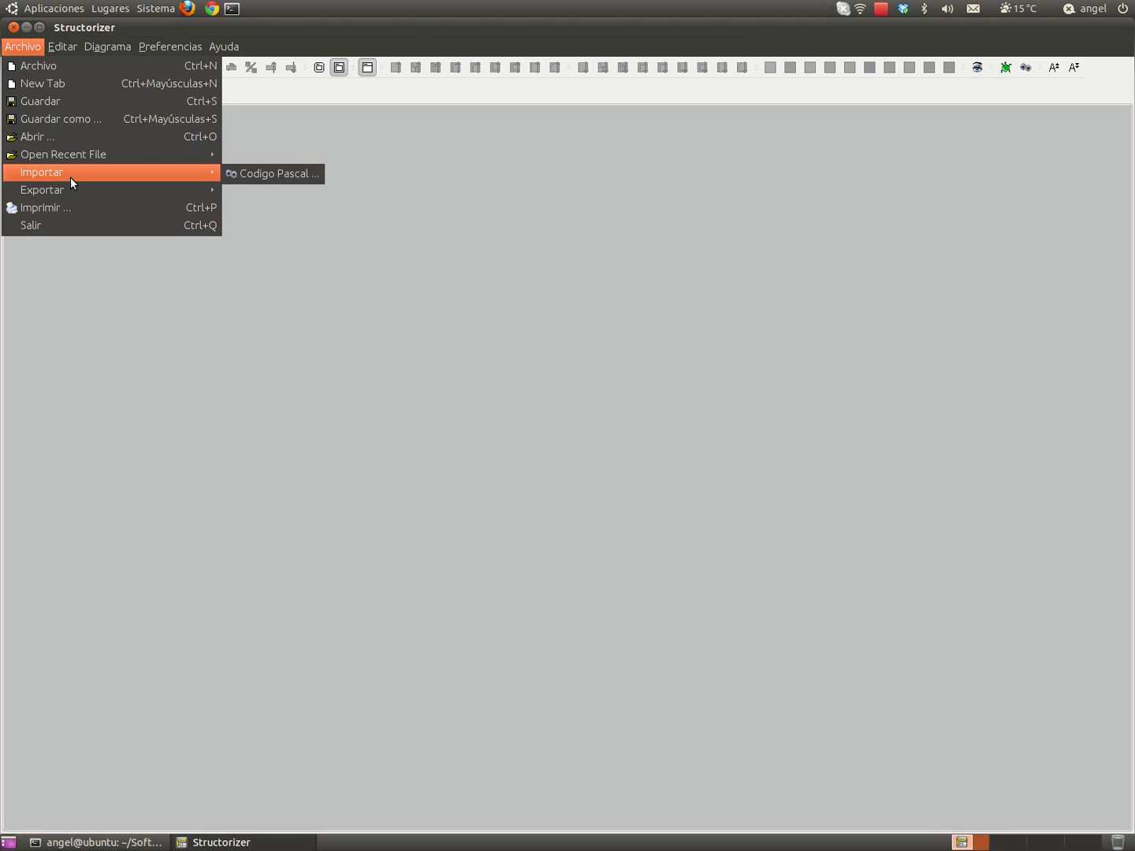
mouse_move(68, 192)
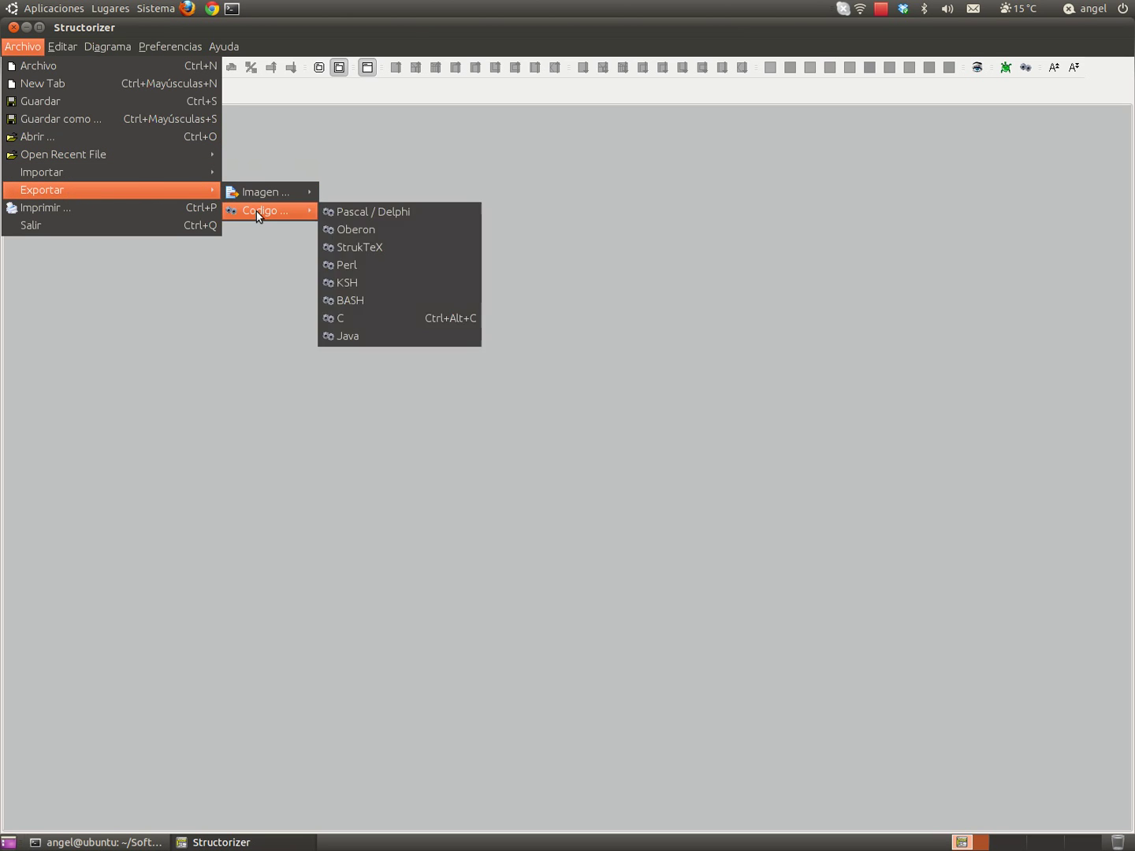
mouse_move(260, 194)
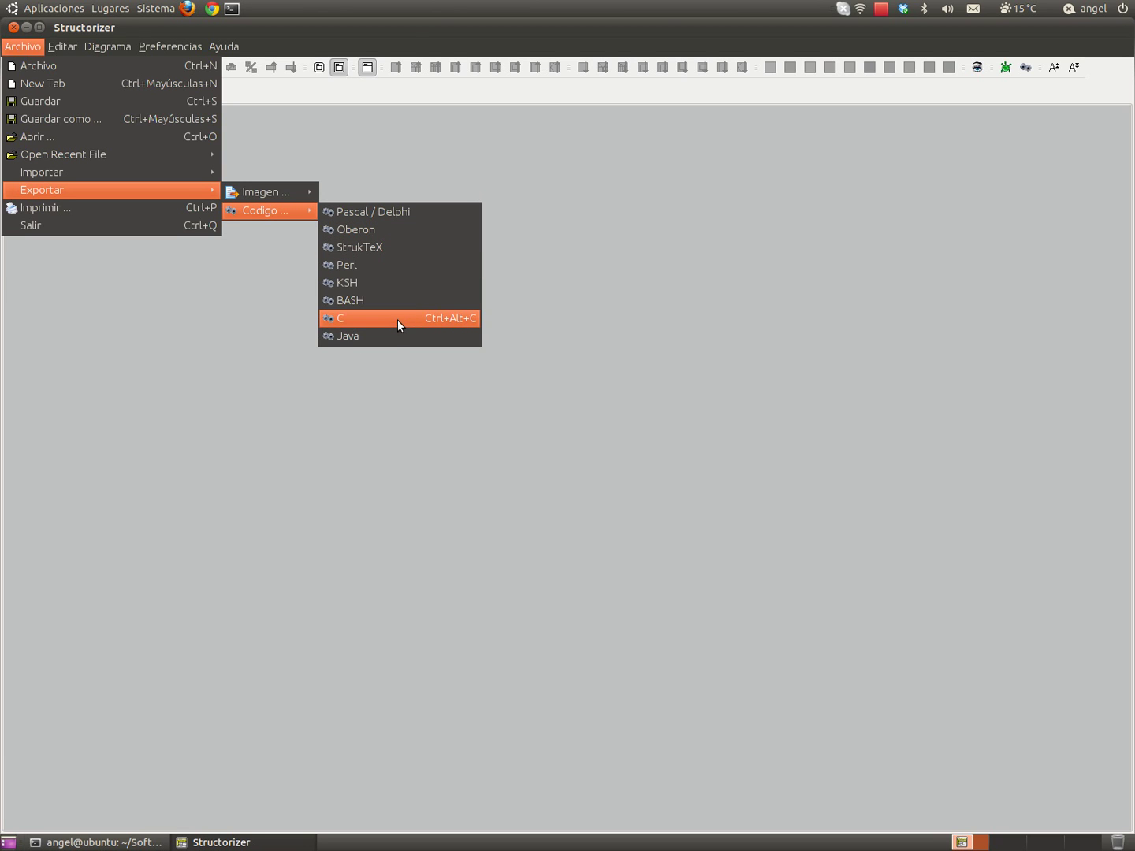
left_click(142, 390)
left_click(69, 44)
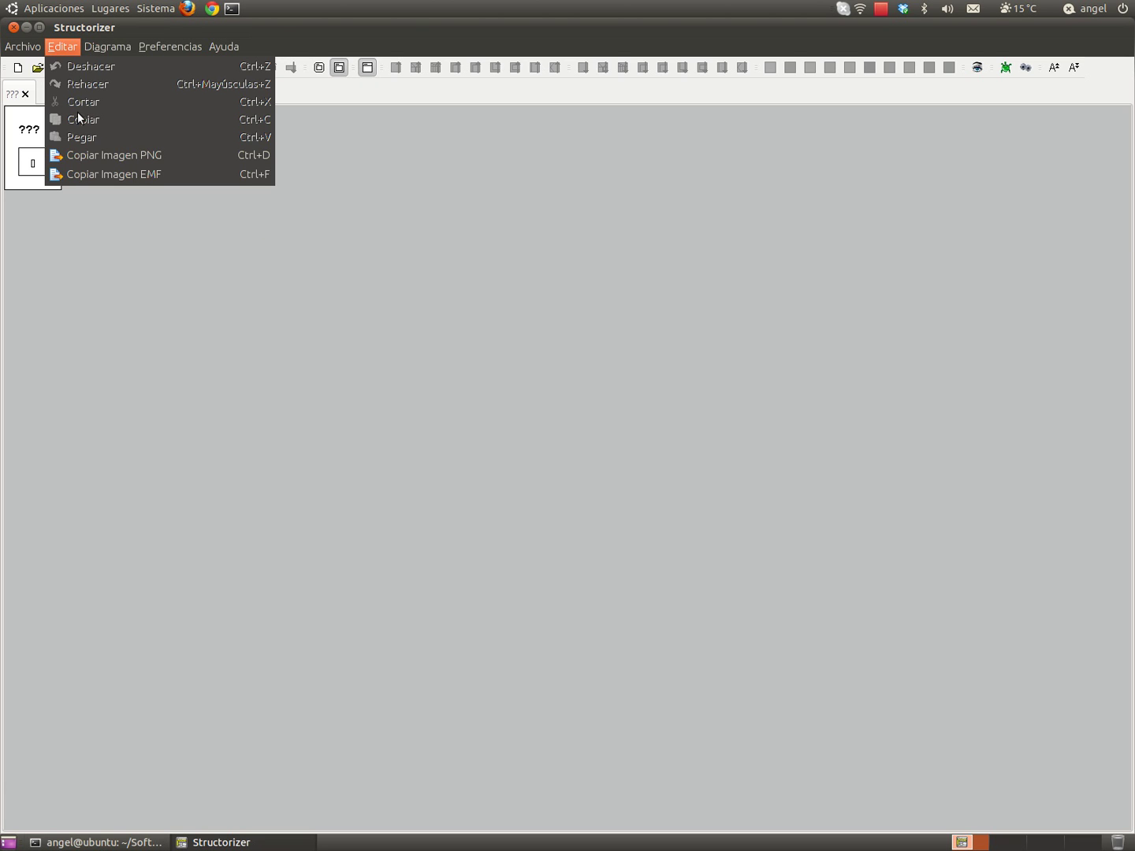
left_click(99, 270)
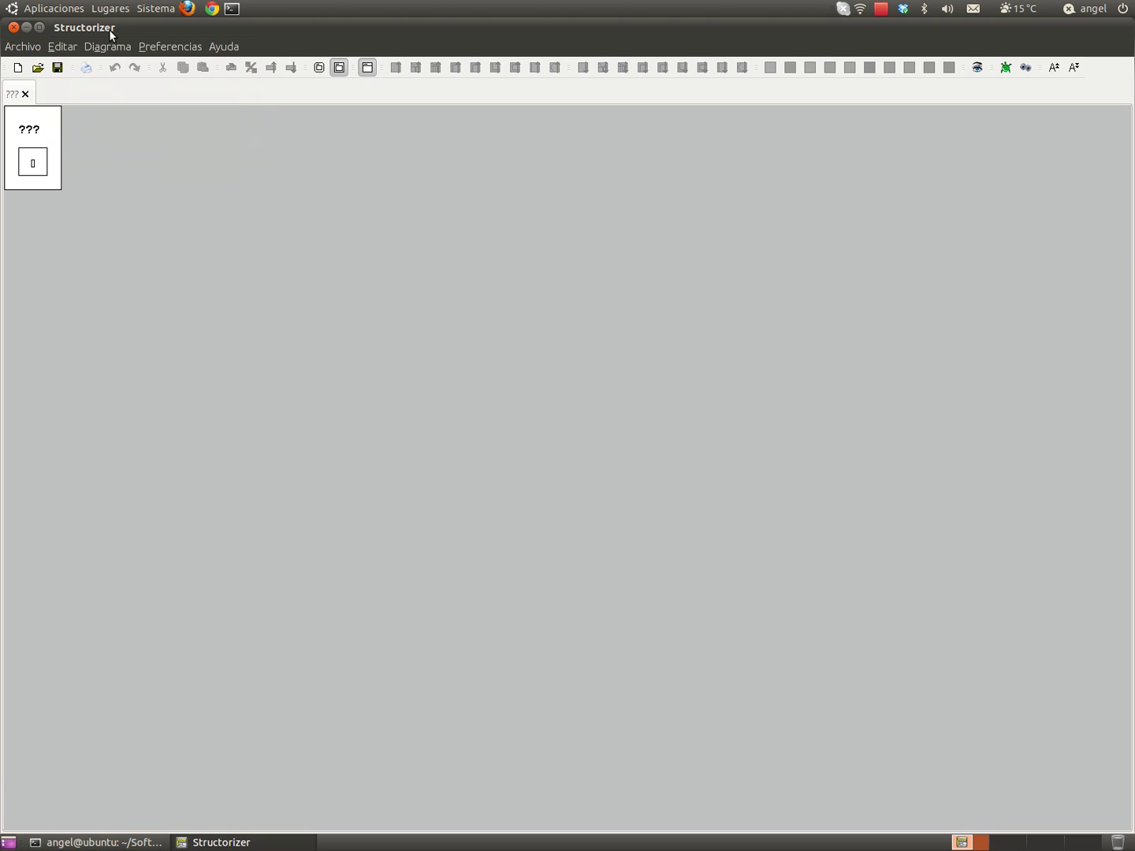
left_click(122, 48)
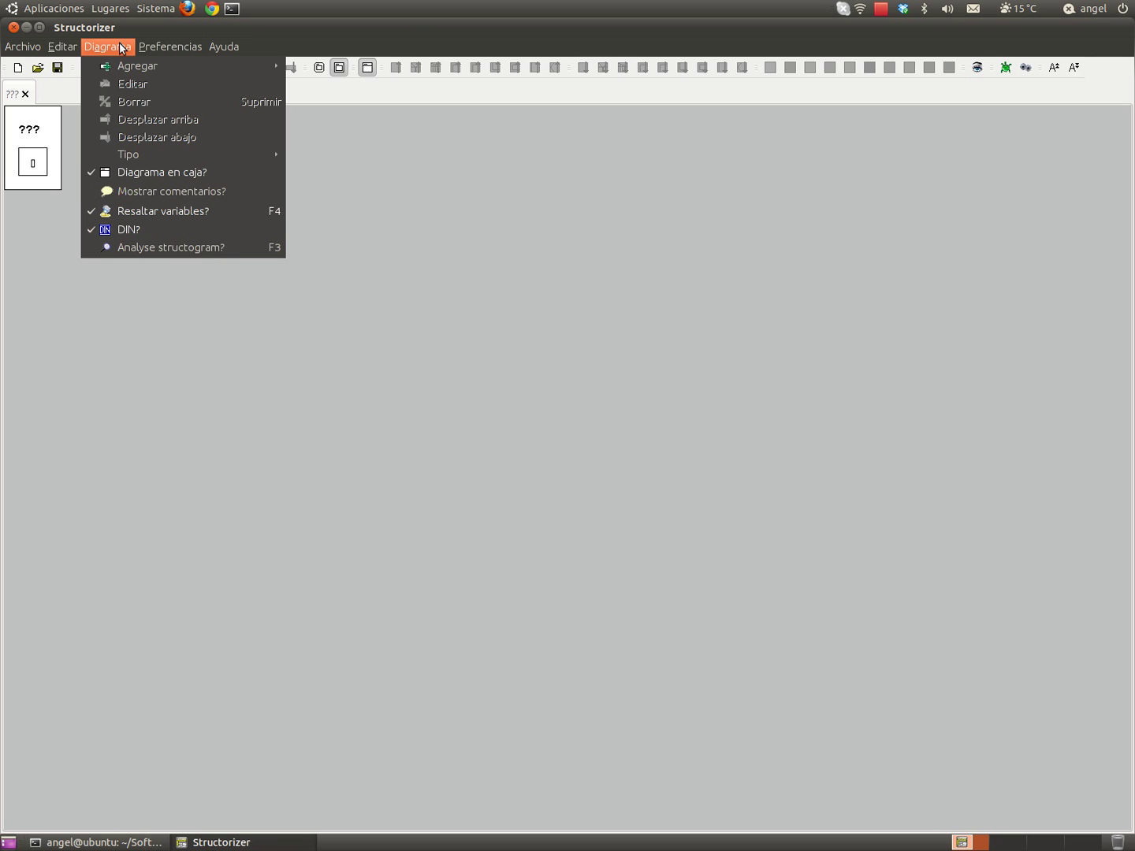
left_click(27, 242)
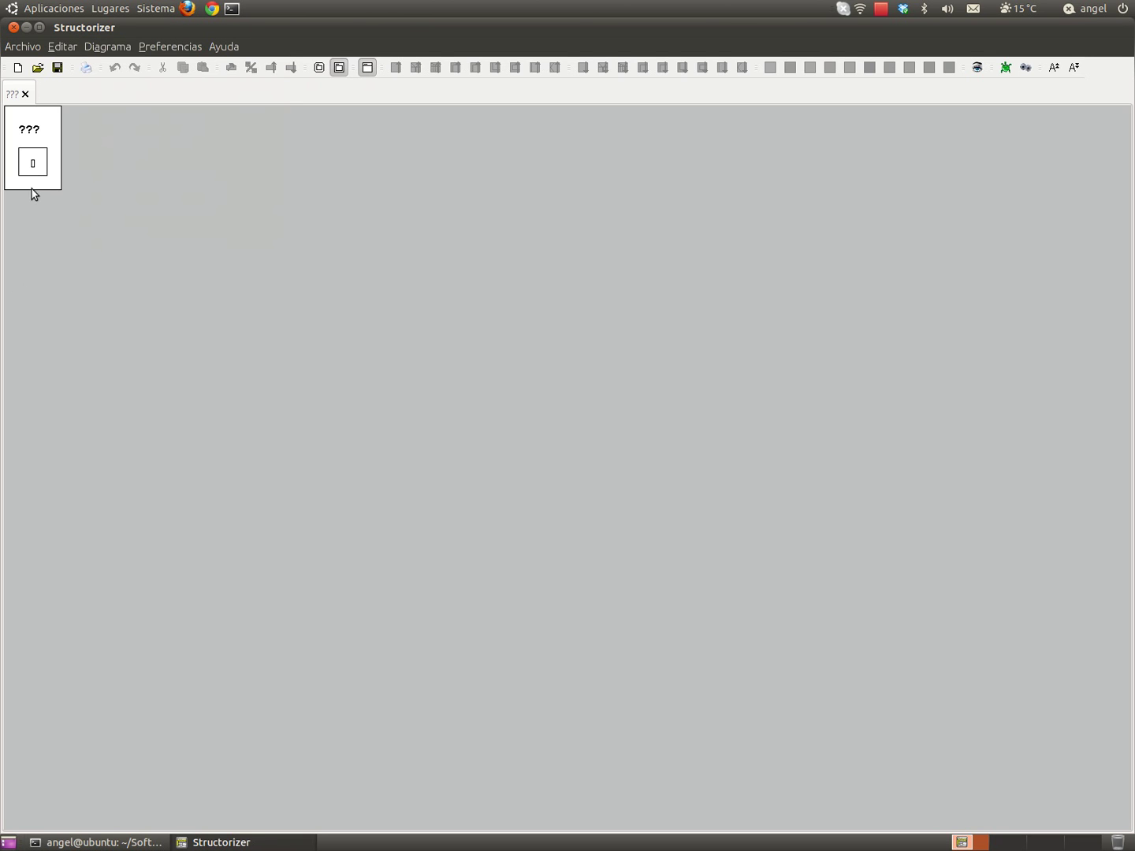
right_click(39, 168)
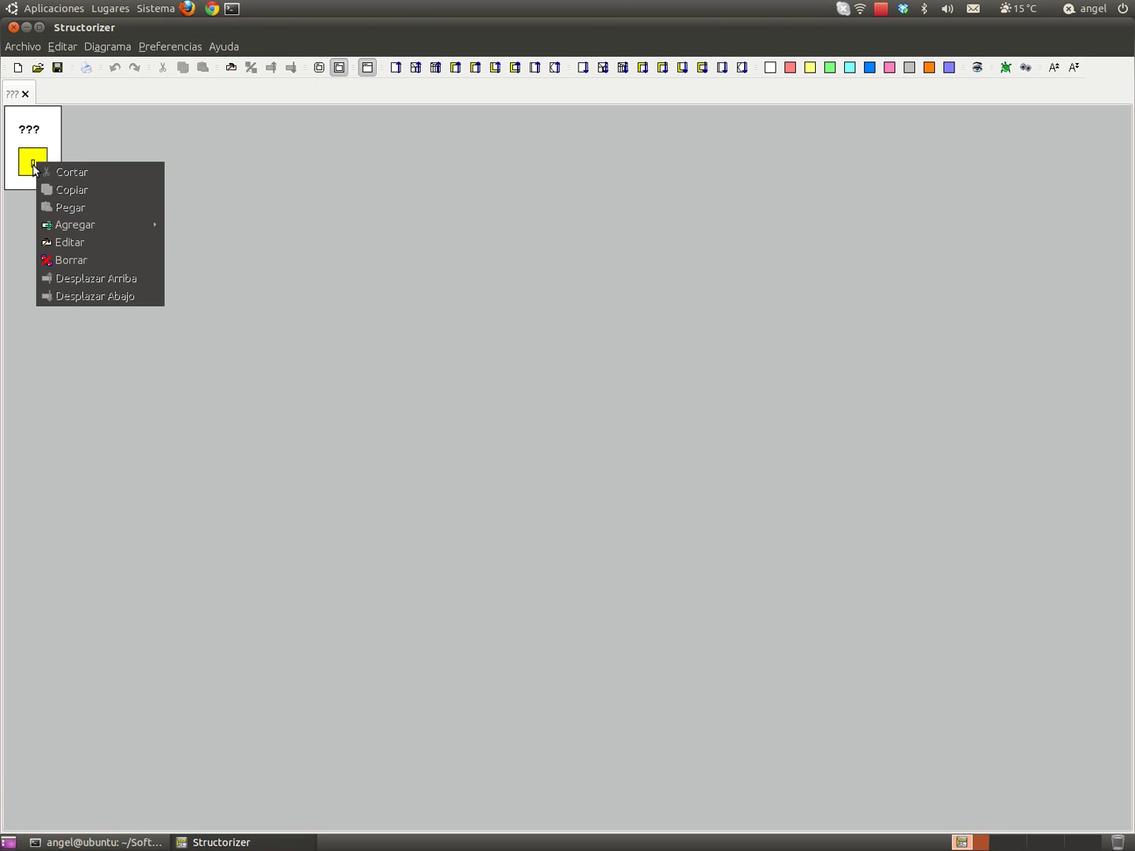
left_click(193, 394)
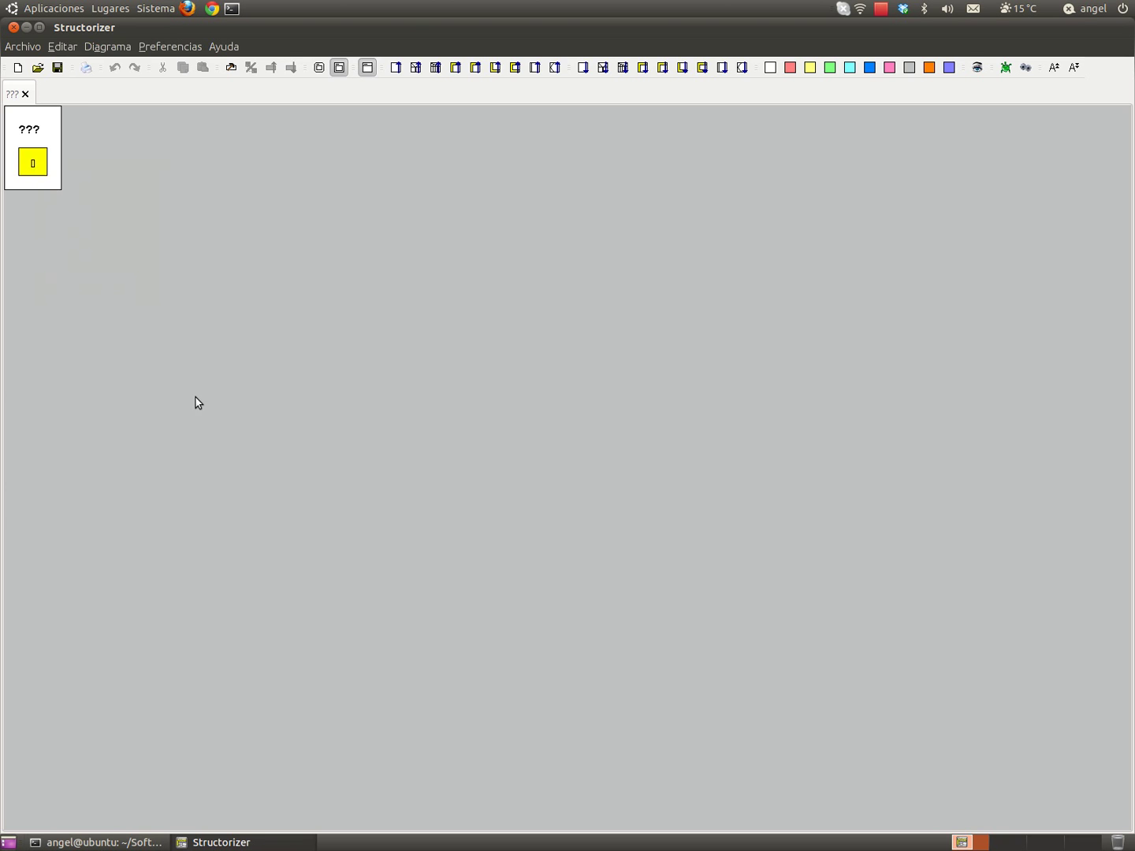
Review the diagram's font name and size settings and accept them as they are
left_click(106, 47)
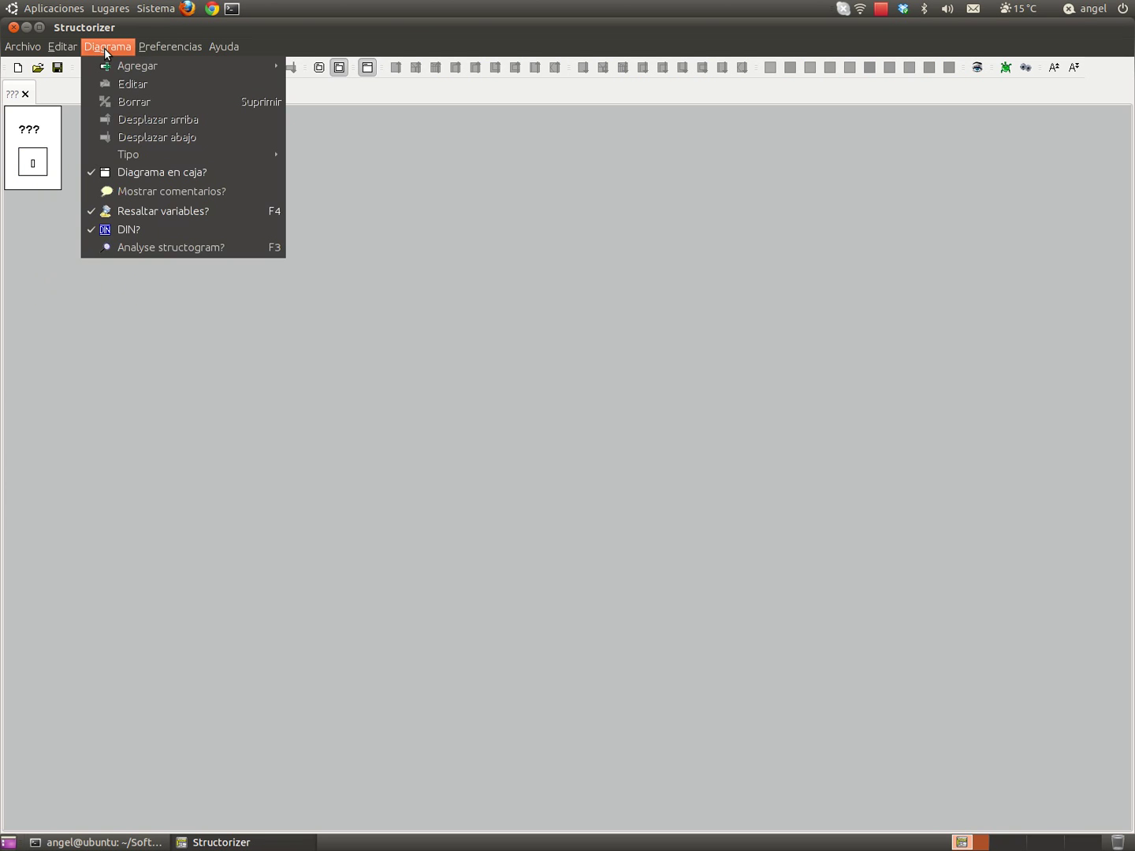
mouse_move(183, 55)
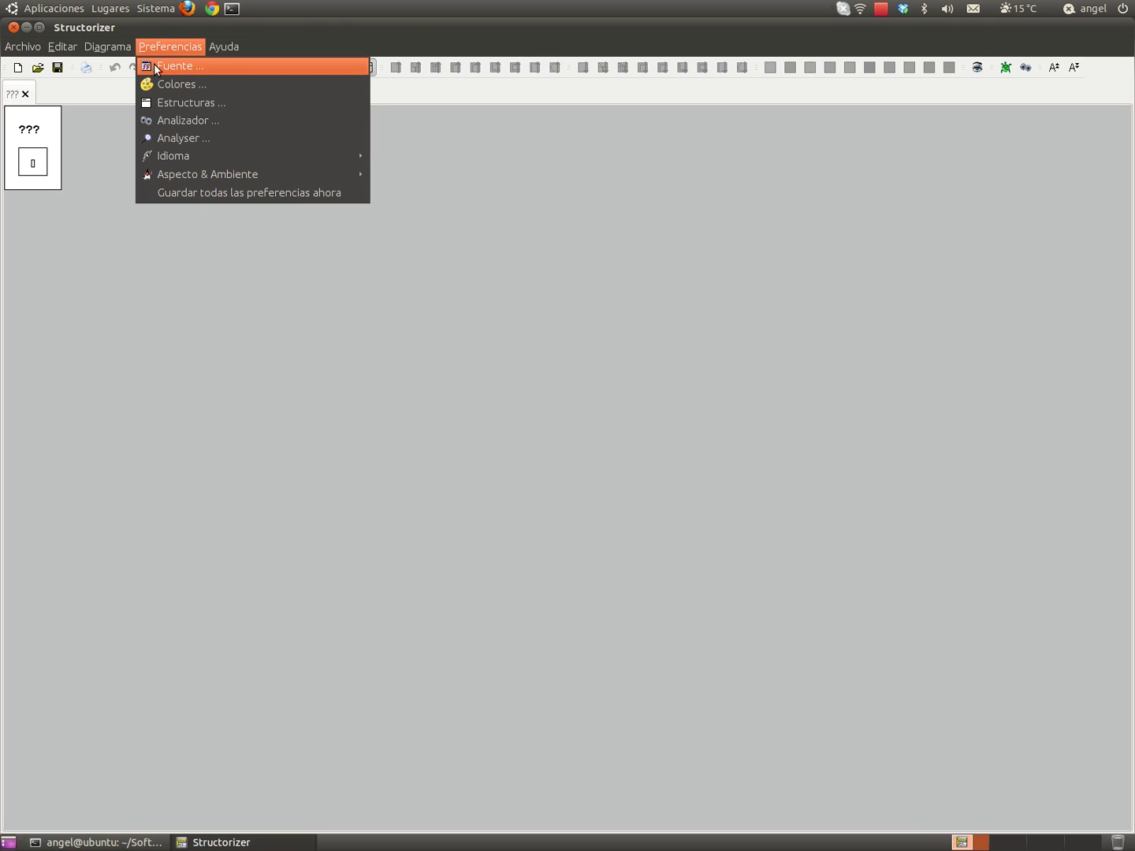
left_click(189, 65)
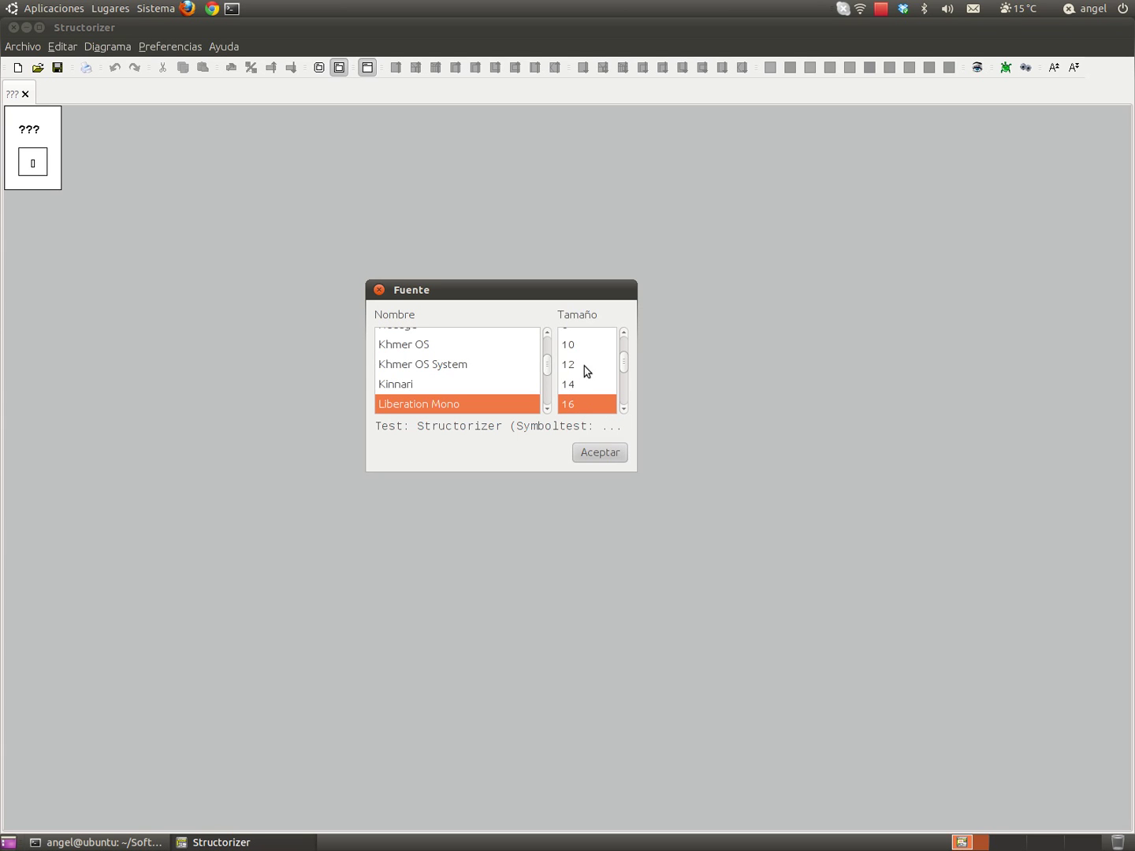
left_click(597, 460)
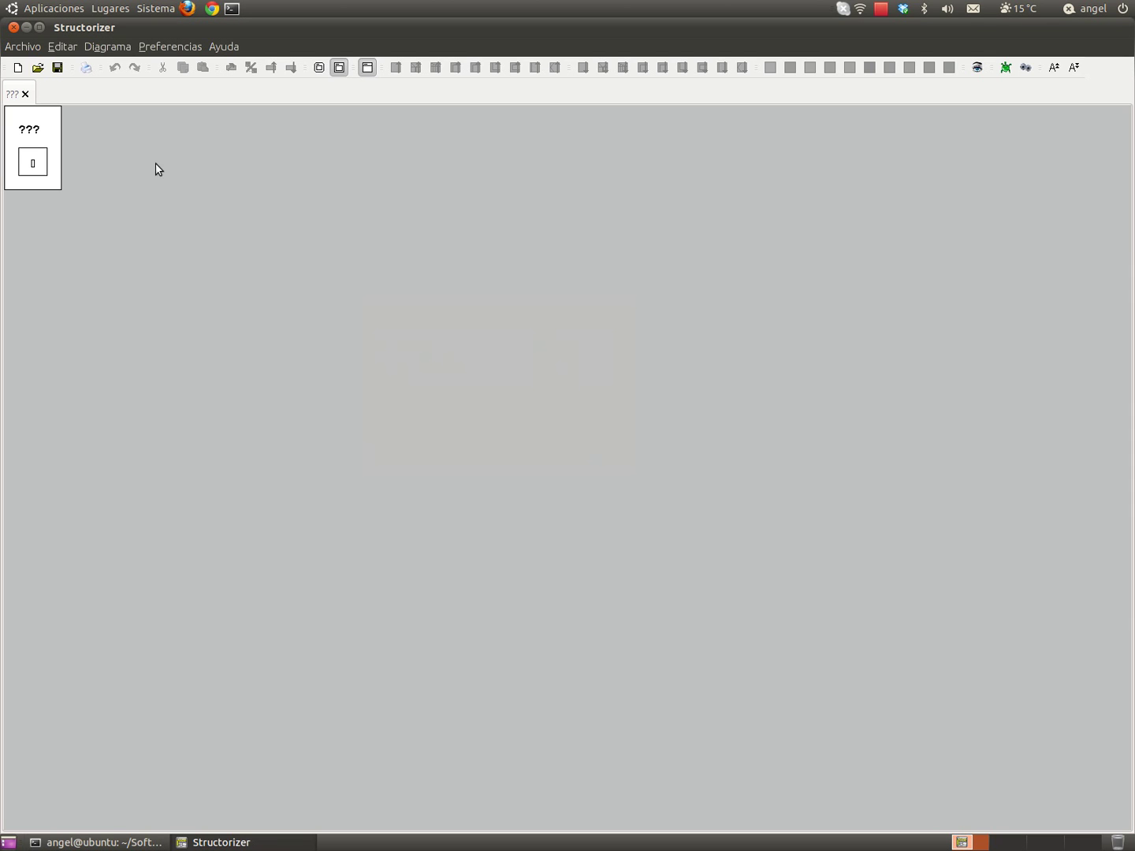
Review the parser (Analizador) keywords for loops, input and output, and accept them as they are
left_click(165, 46)
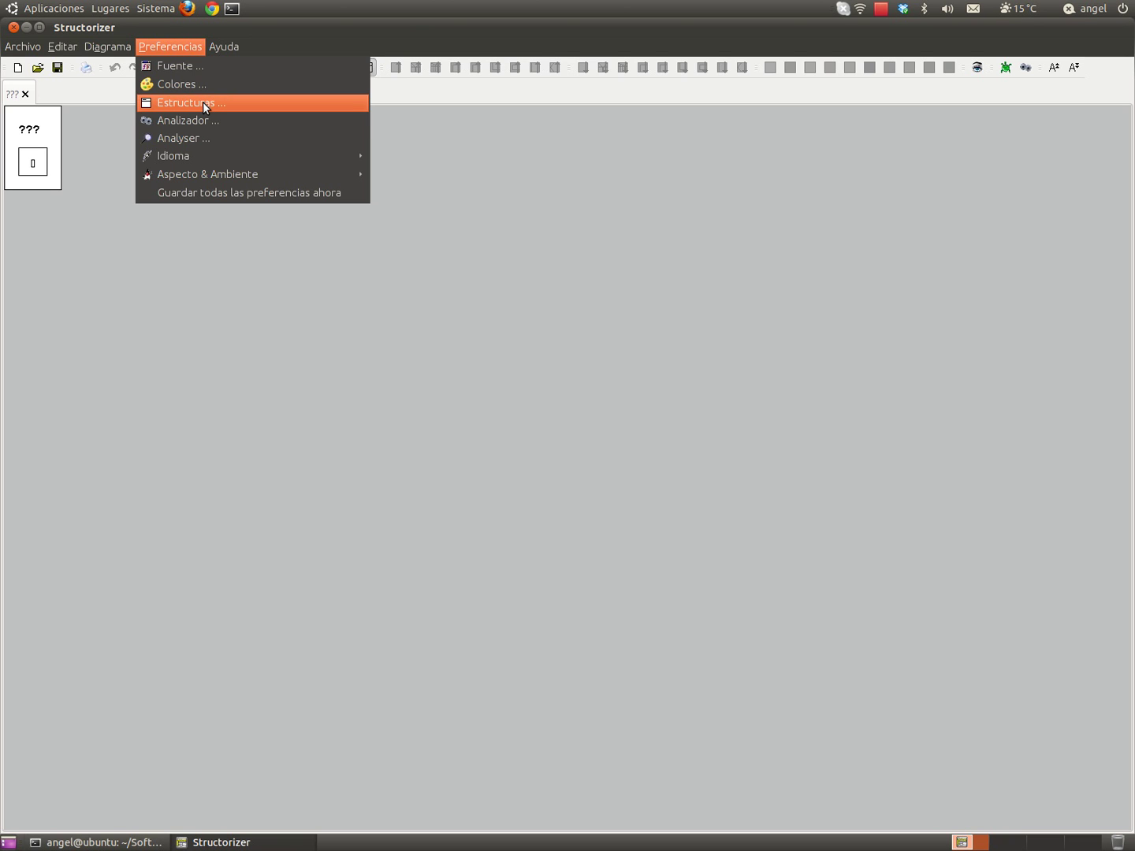
left_click(173, 122)
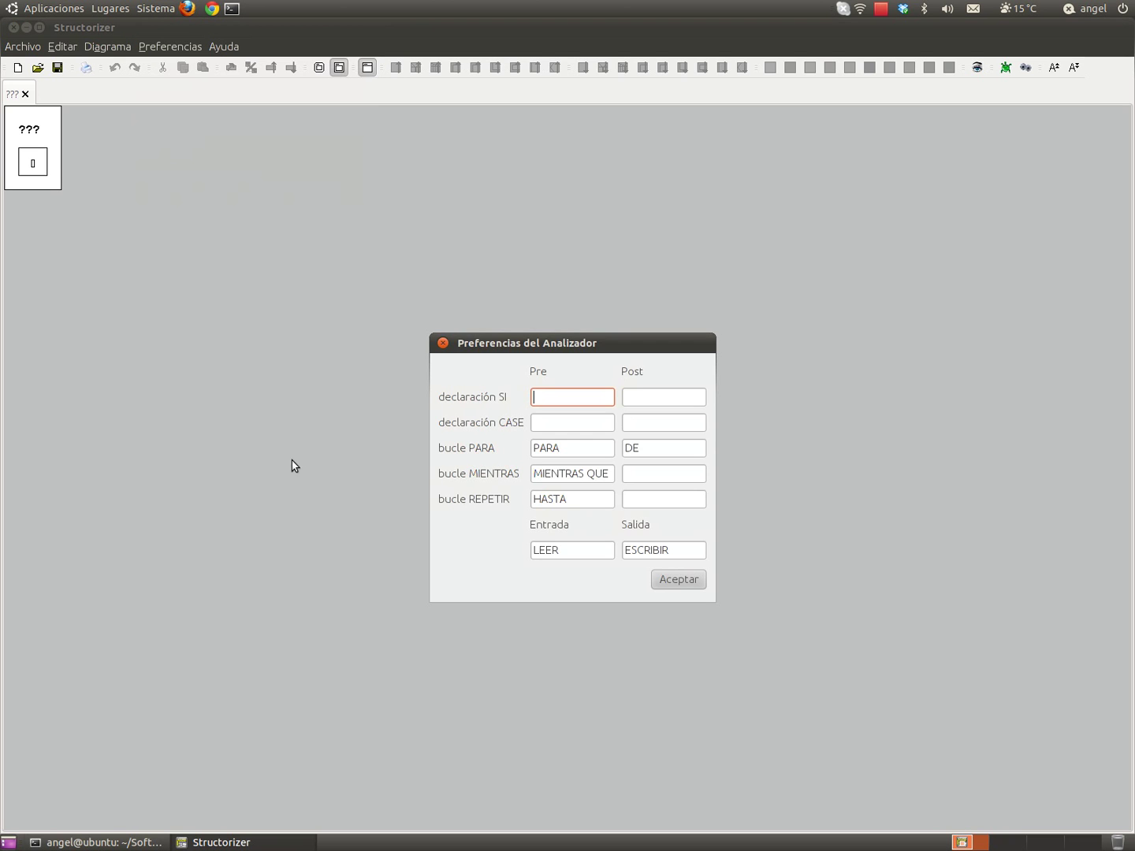
left_click_drag(494, 345, 414, 237)
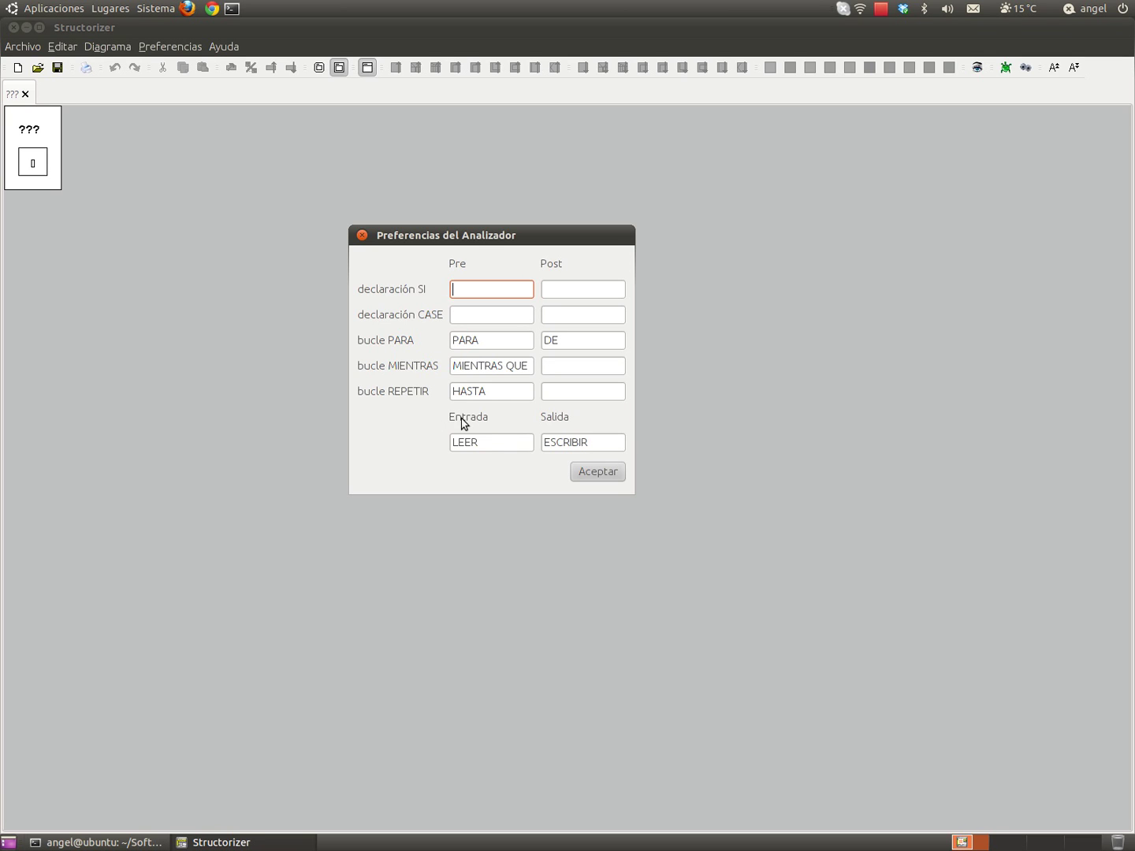
left_click_drag(495, 444, 425, 441)
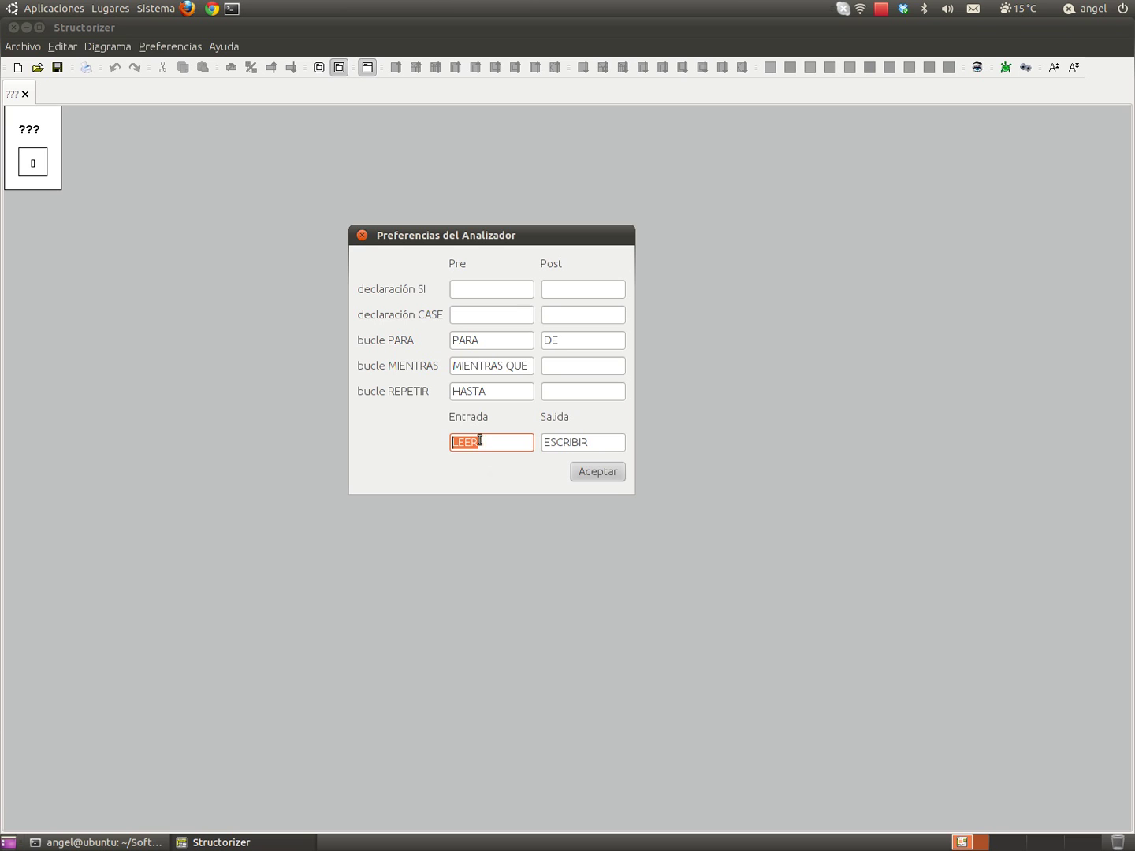
left_click(599, 439)
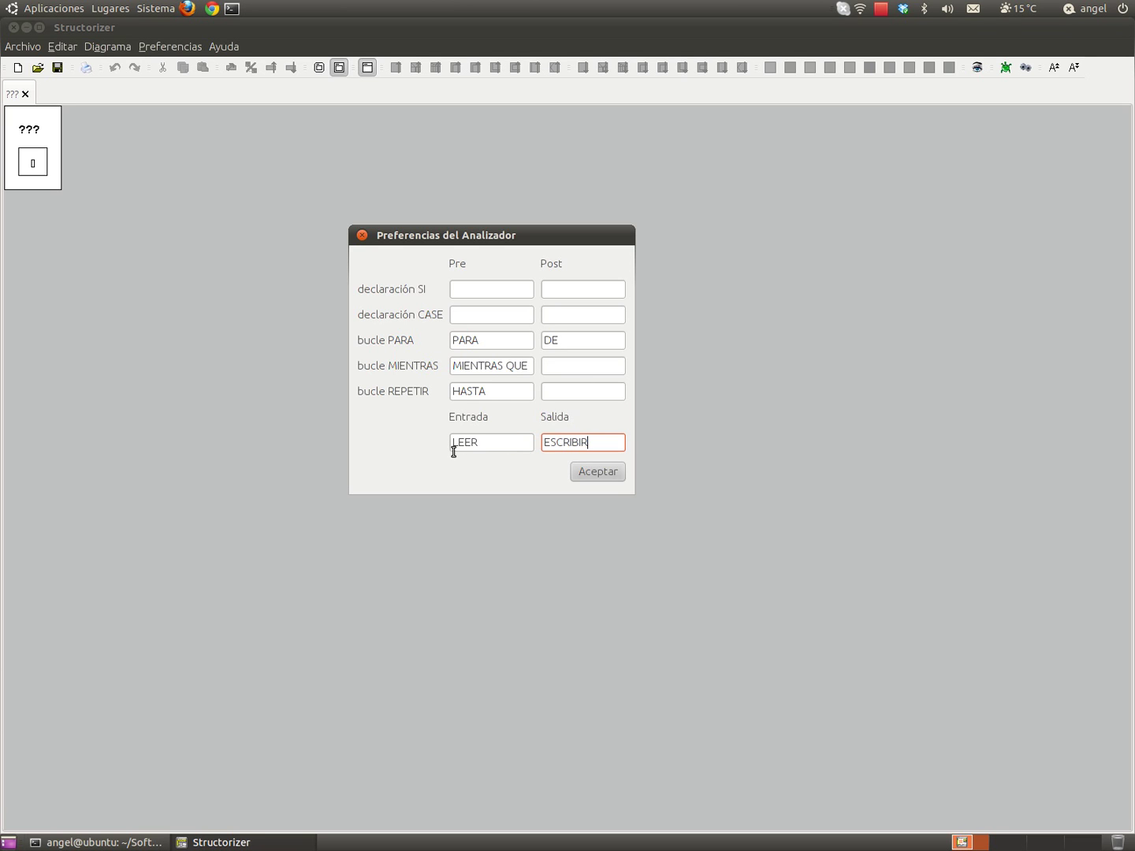
left_click(597, 472)
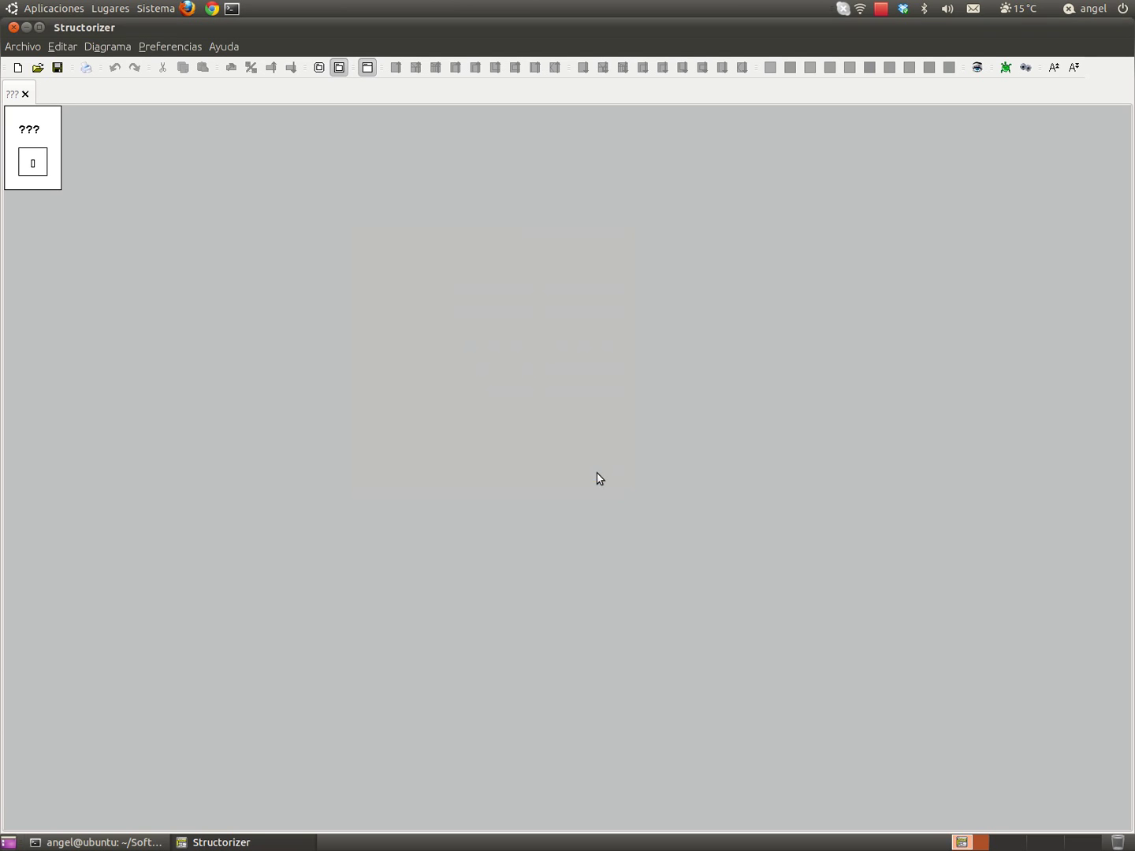
Open the structure preferences and examine the SI labels and the default contents of the SI and CASE statements
left_click(167, 47)
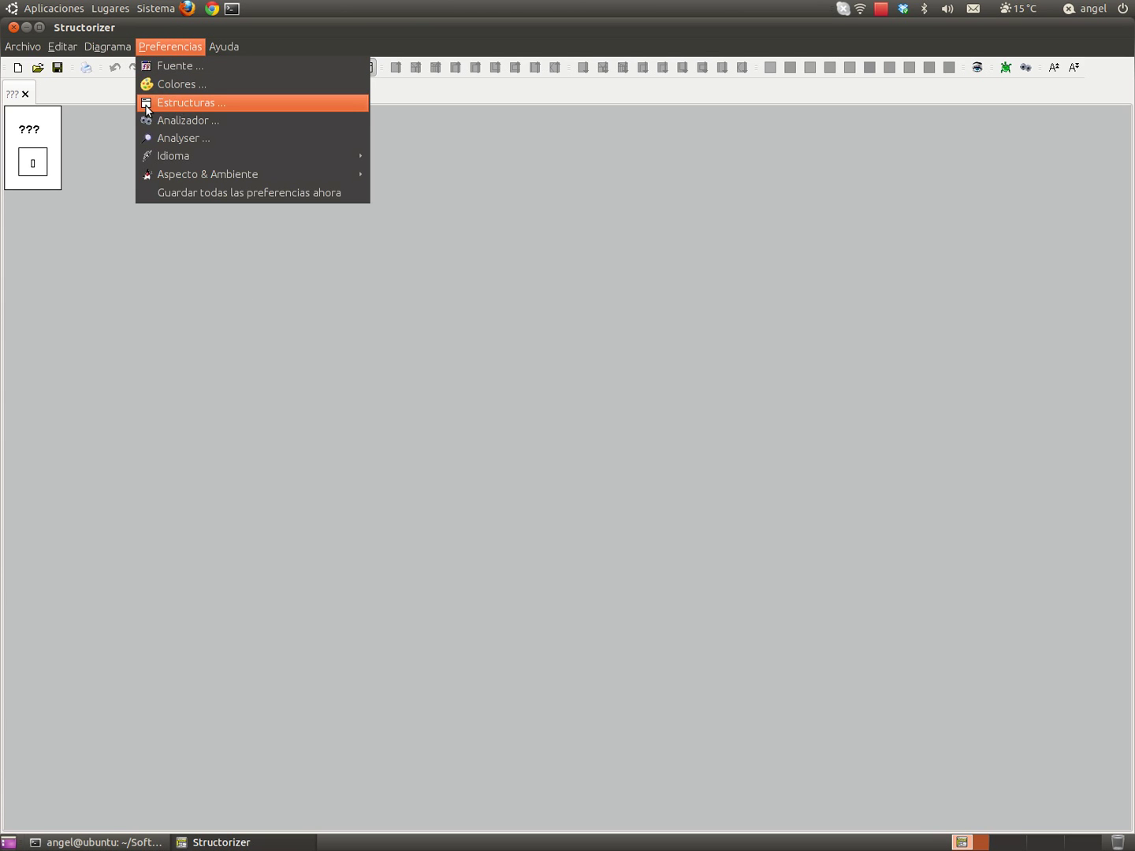
left_click(214, 108)
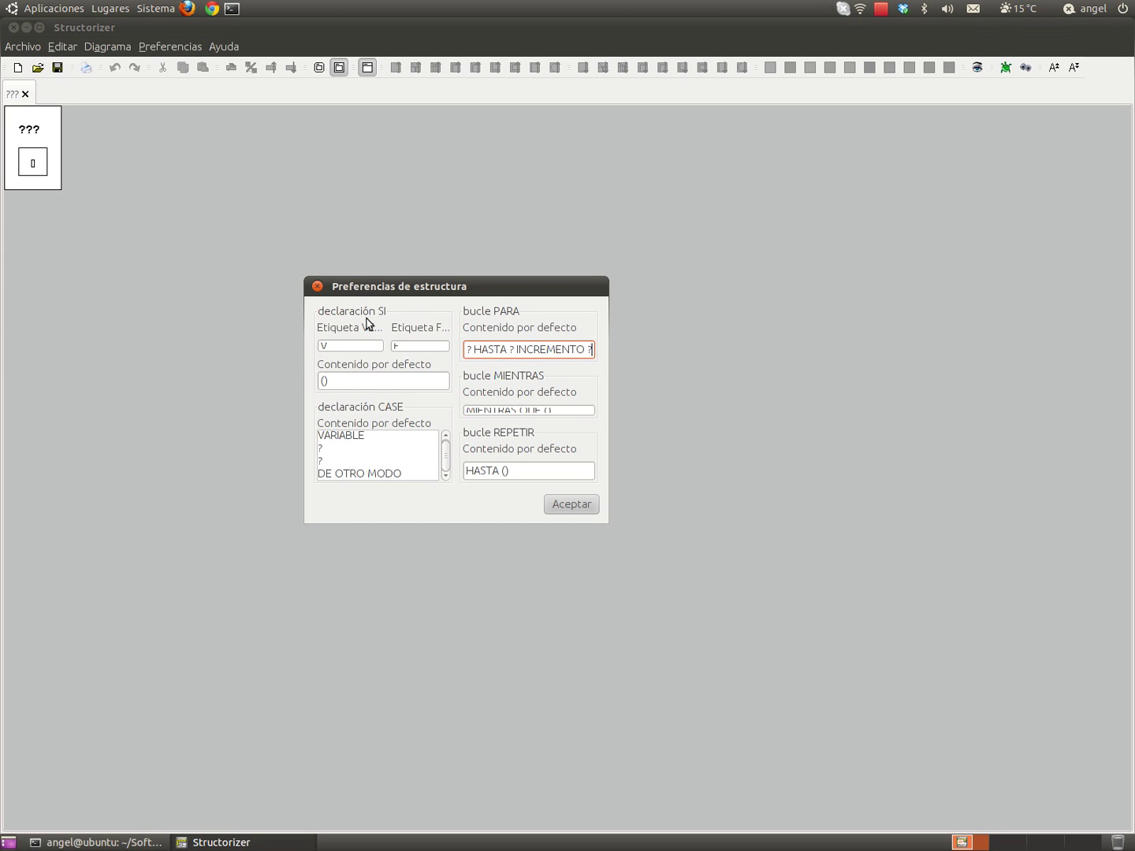
double_click(344, 345)
left_click(340, 349)
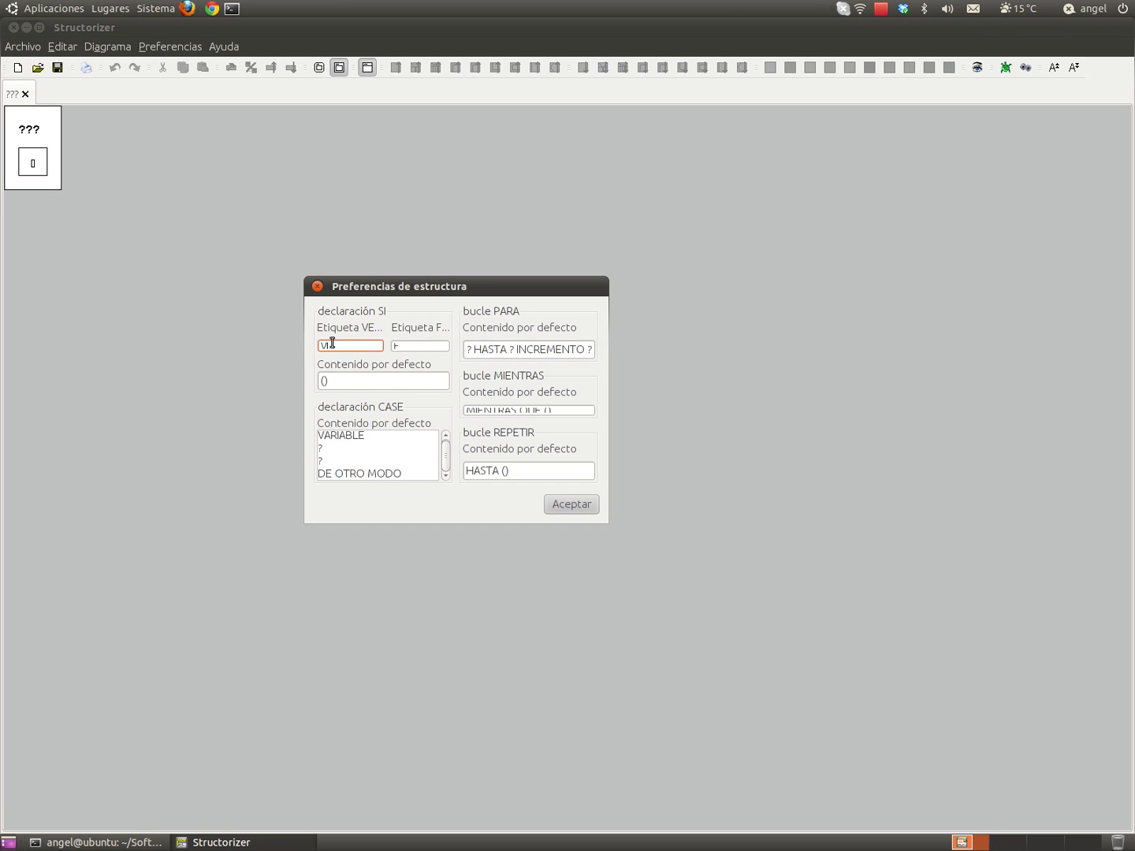
double_click(418, 344)
left_click(371, 384)
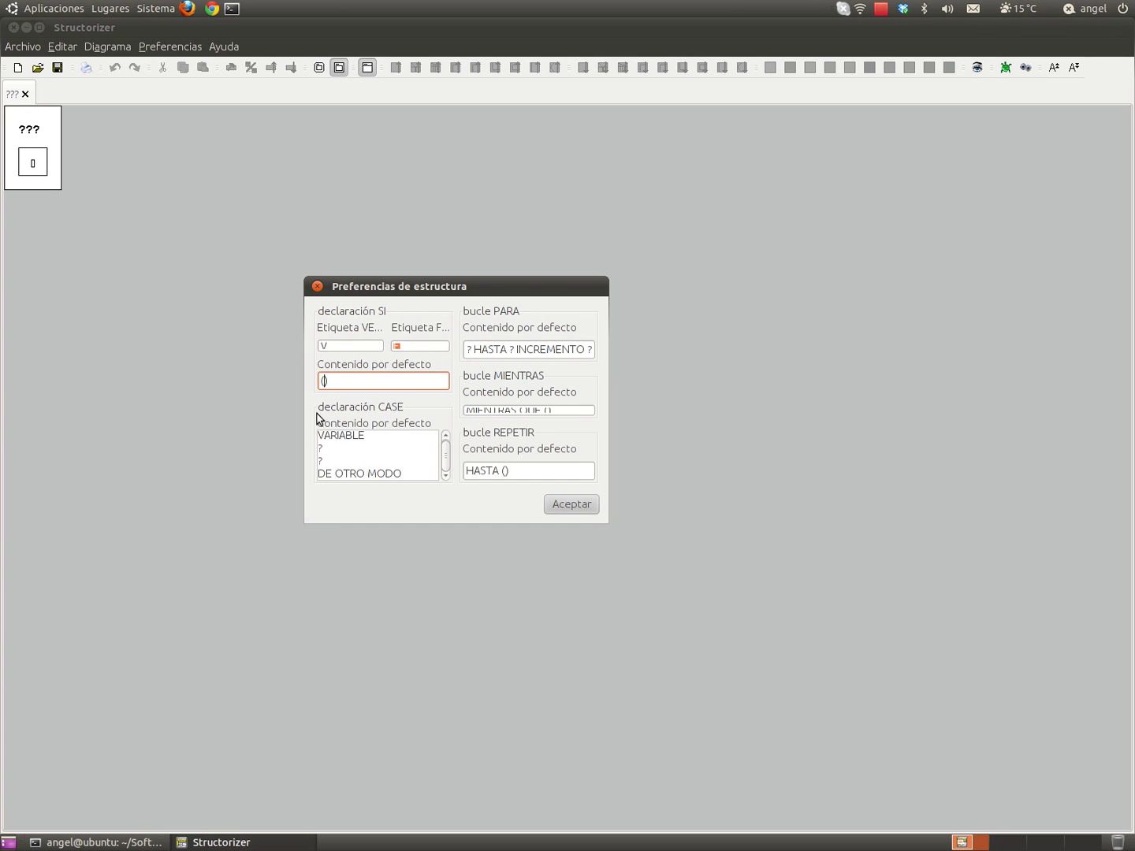
triple_click(380, 475)
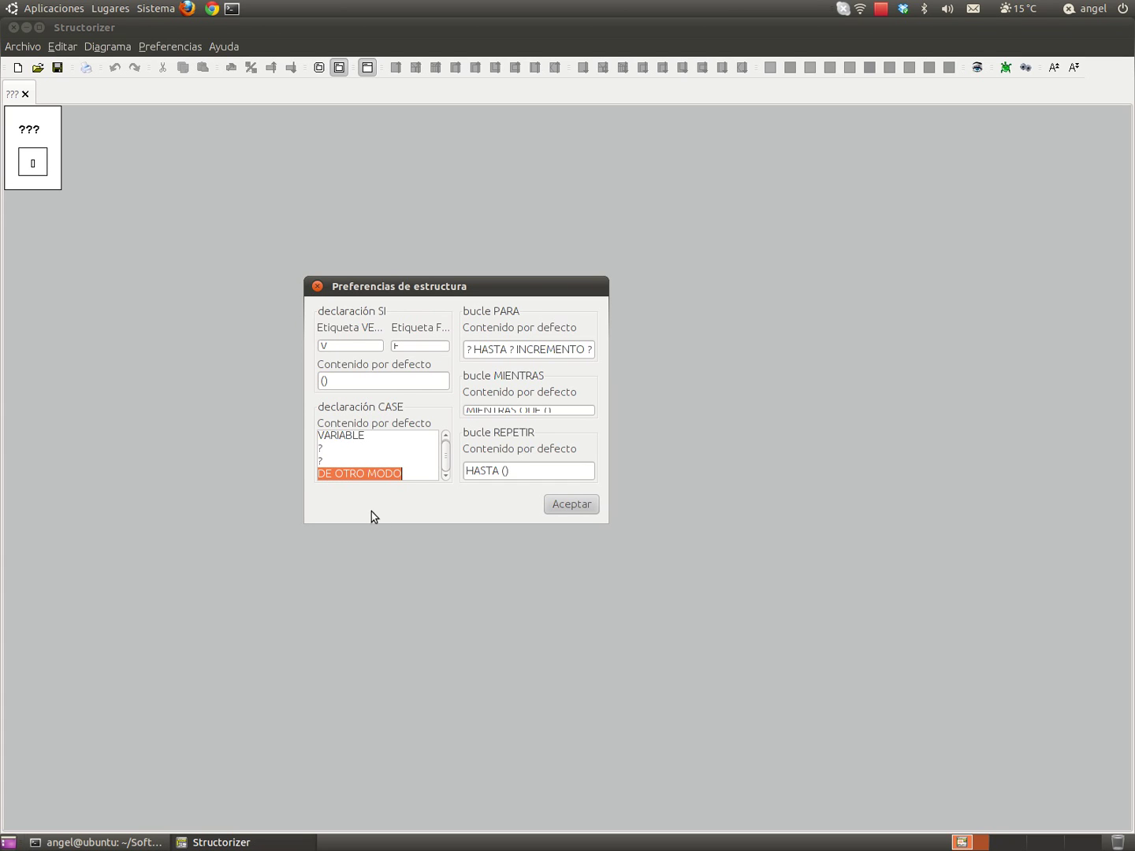
left_click(352, 437)
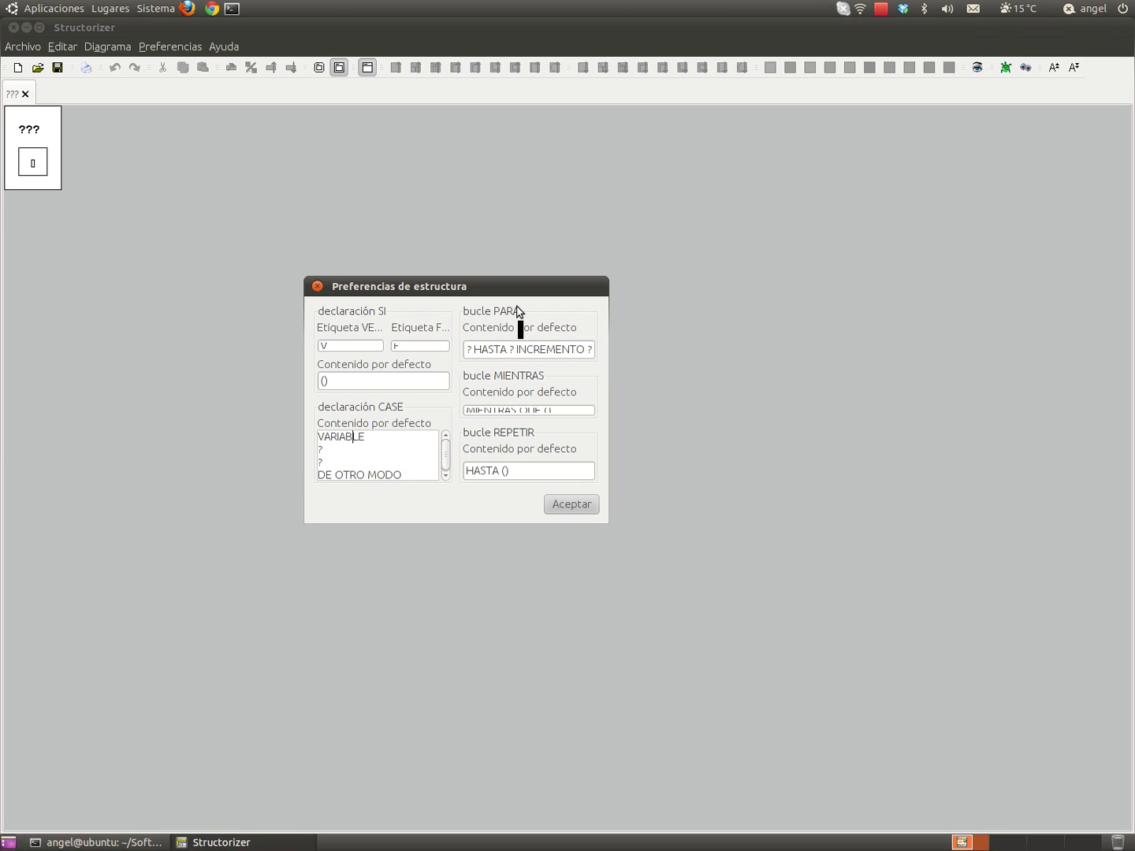
Read through the PARA loop's full default content, including its start, HASTA and INCREMENTO parts
left_click(489, 349)
key("Home")
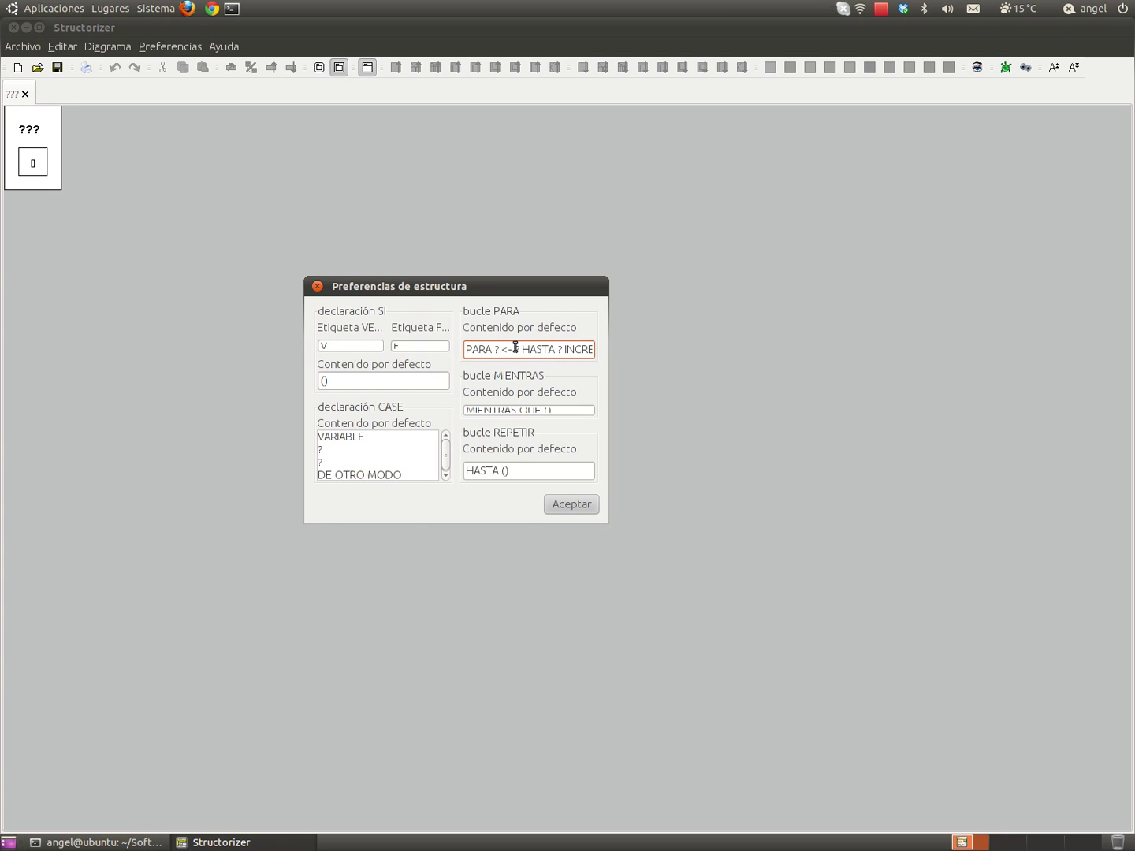
left_click_drag(500, 349, 516, 349)
left_click(515, 349)
double_click(559, 348)
double_click(575, 349)
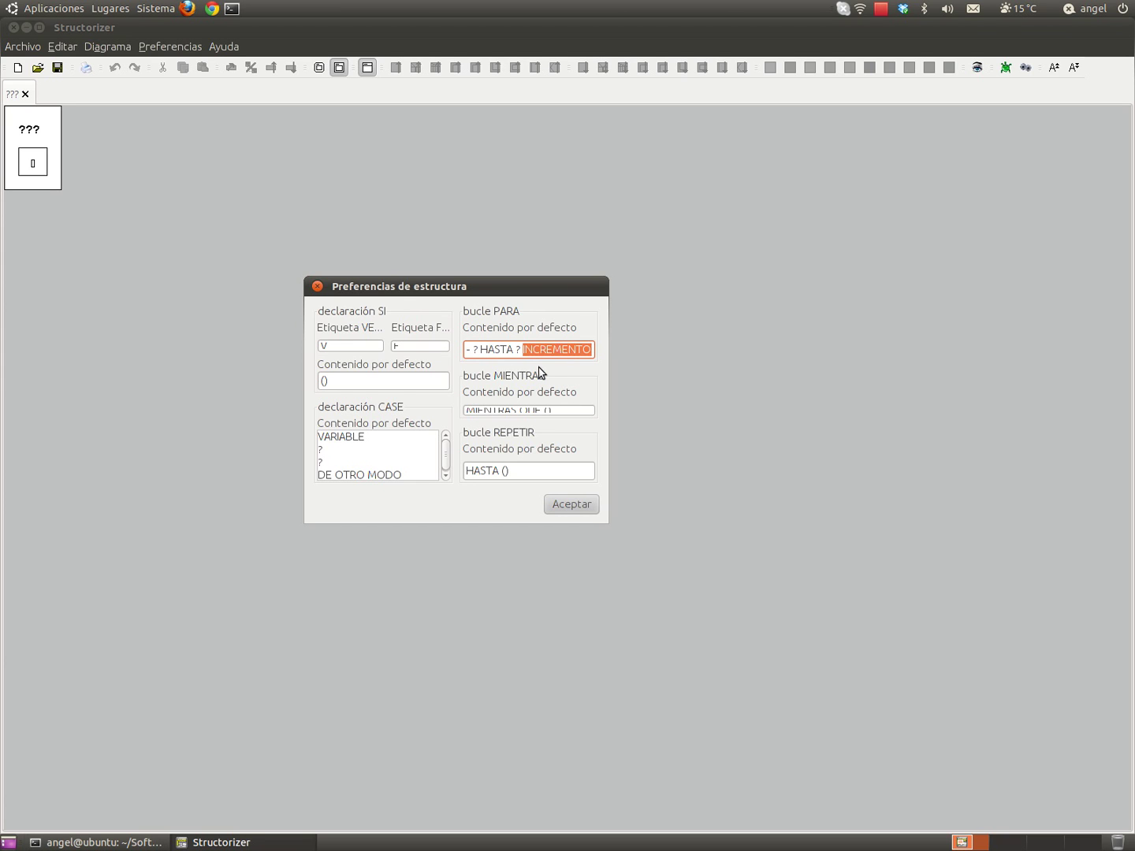
key("End")
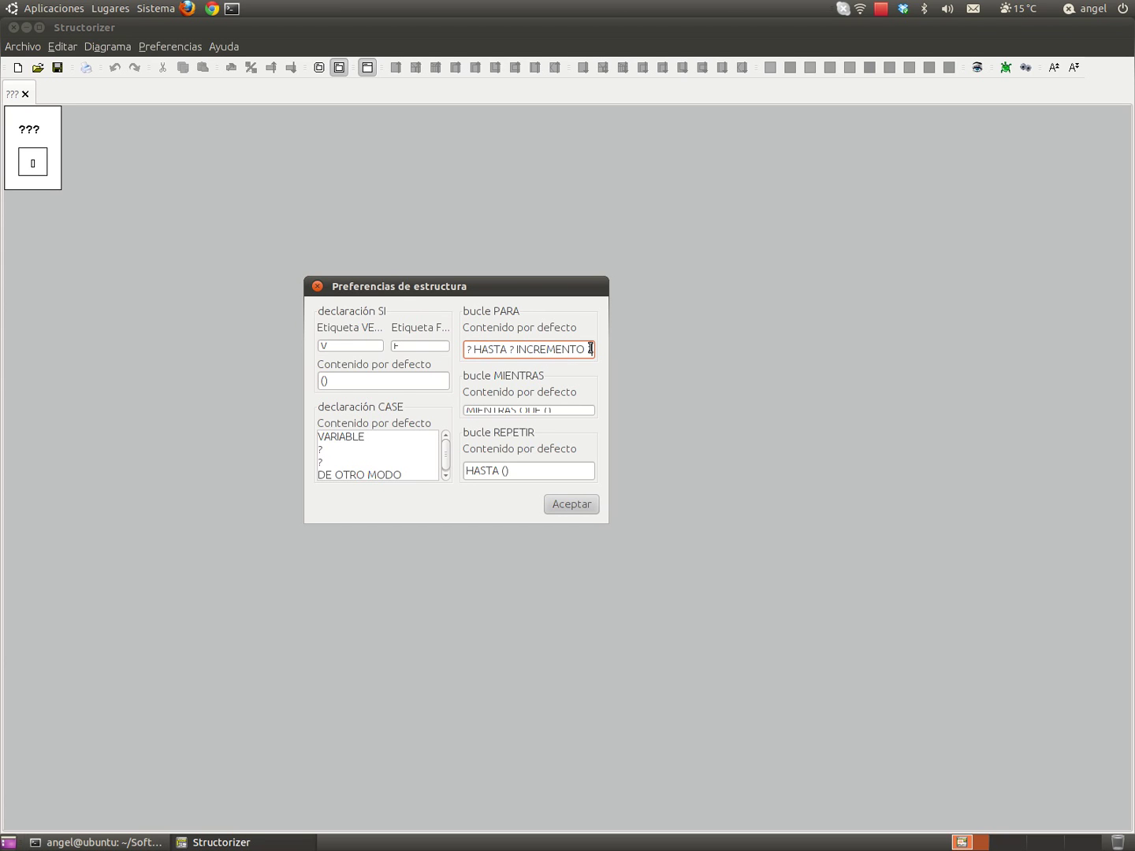
double_click(589, 349)
key("Home")
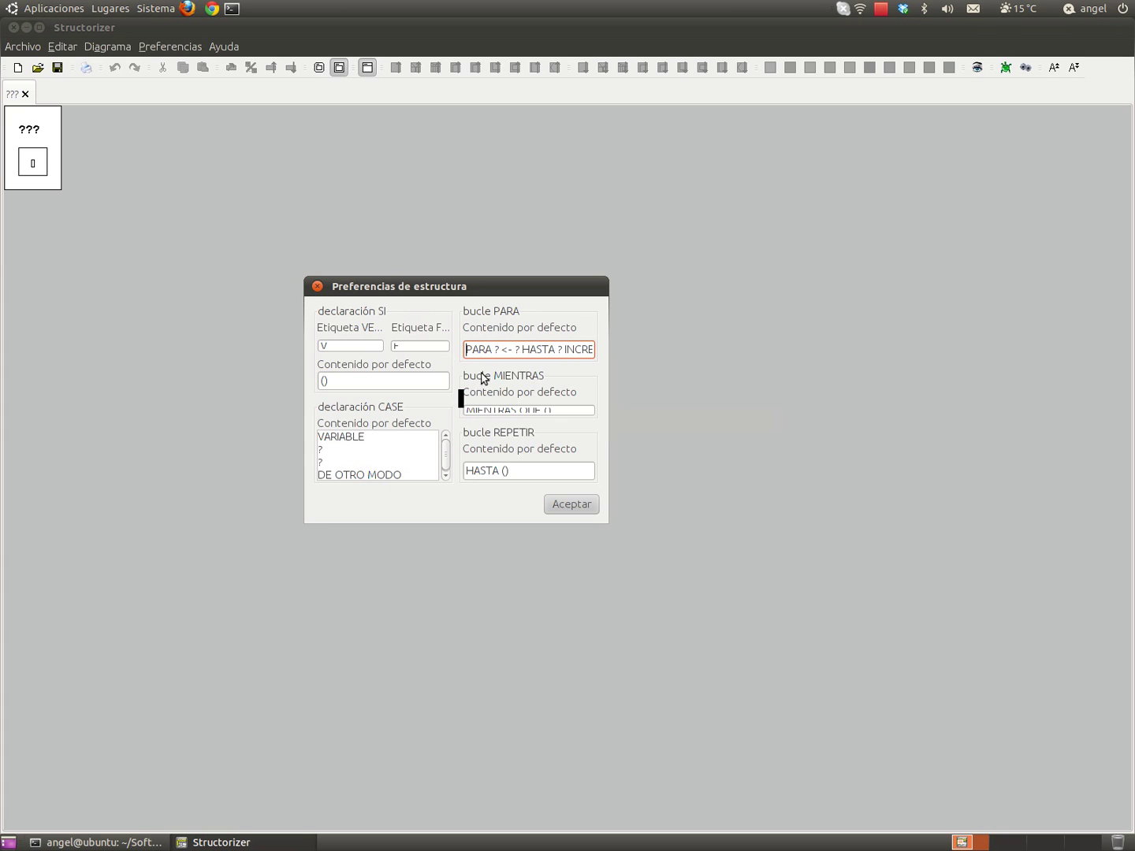
Check the MIENTRAS loop's default content and accept the structure preferences as they are
left_click(563, 409)
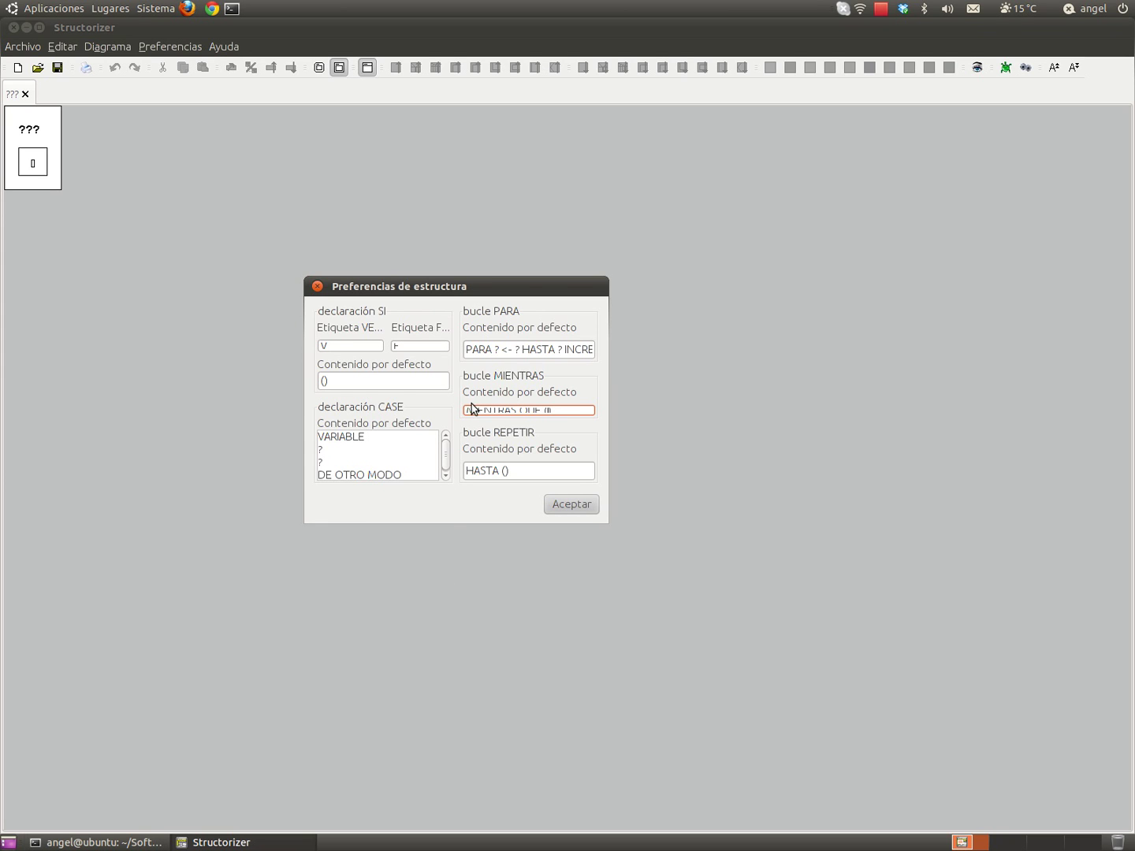
left_click_drag(466, 410, 550, 409)
left_click(548, 410)
left_click(550, 411)
left_click(588, 505)
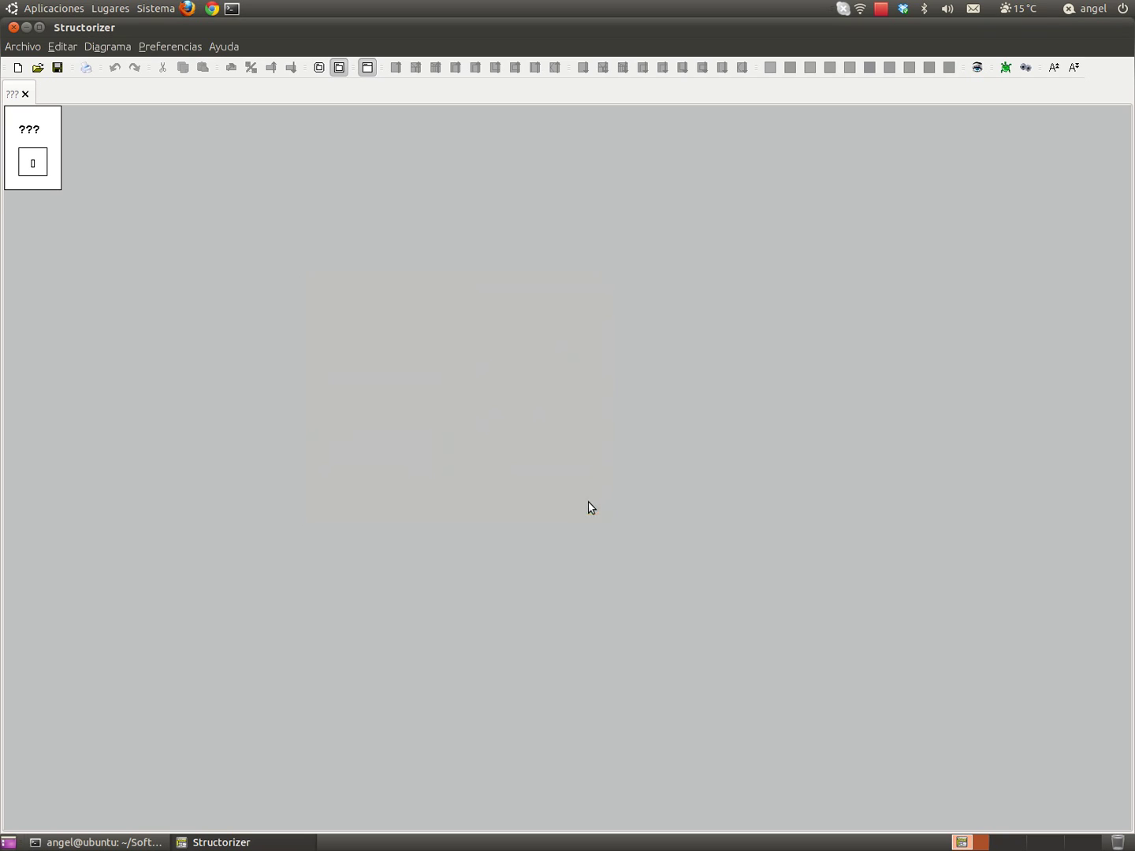